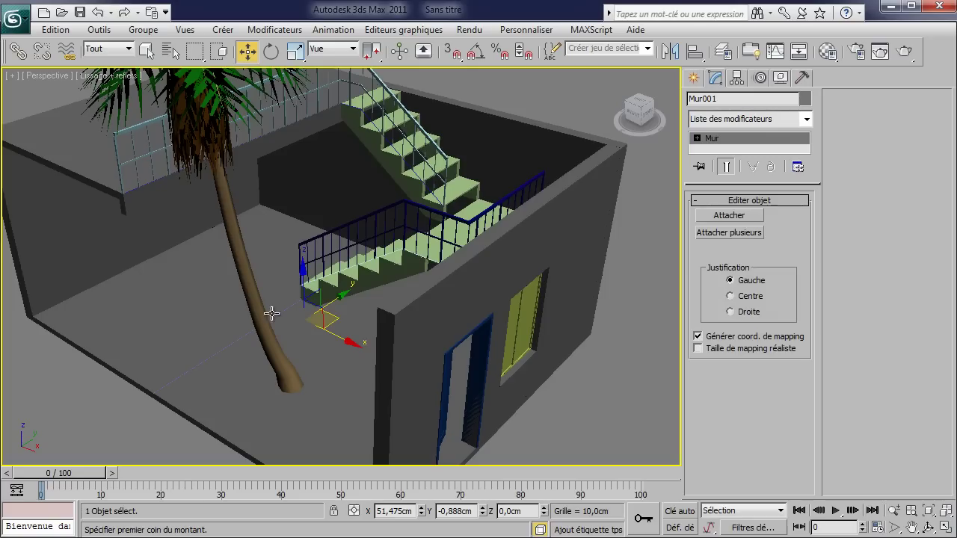
Step: Open the material editor and bring up its material/map browser beside the view of the house
{"action": "middle_click_drag", "start_coordinate": [230, 322], "coordinate": [266, 367]}
{"action": "middle_click_drag", "start_coordinate": [369, 343], "coordinate": [396, 284], "text": "alt"}
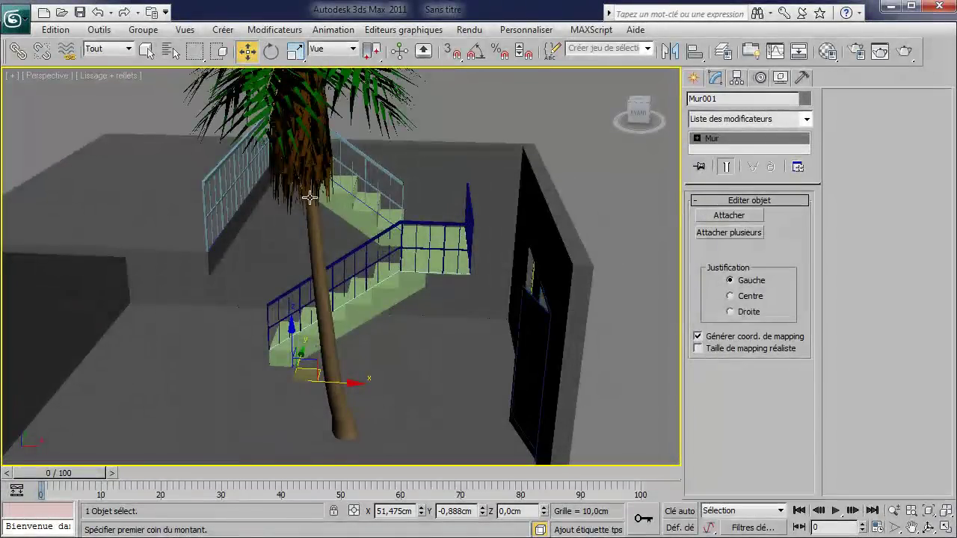
{"action": "middle_click_drag", "start_coordinate": [368, 426], "coordinate": [466, 369], "text": "alt"}
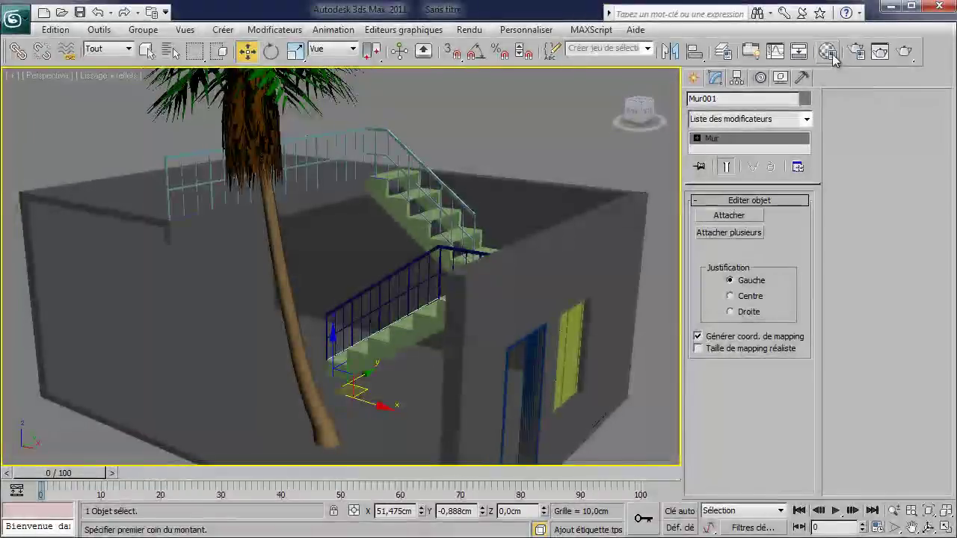
{"action": "left_click", "coordinate": [828, 53]}
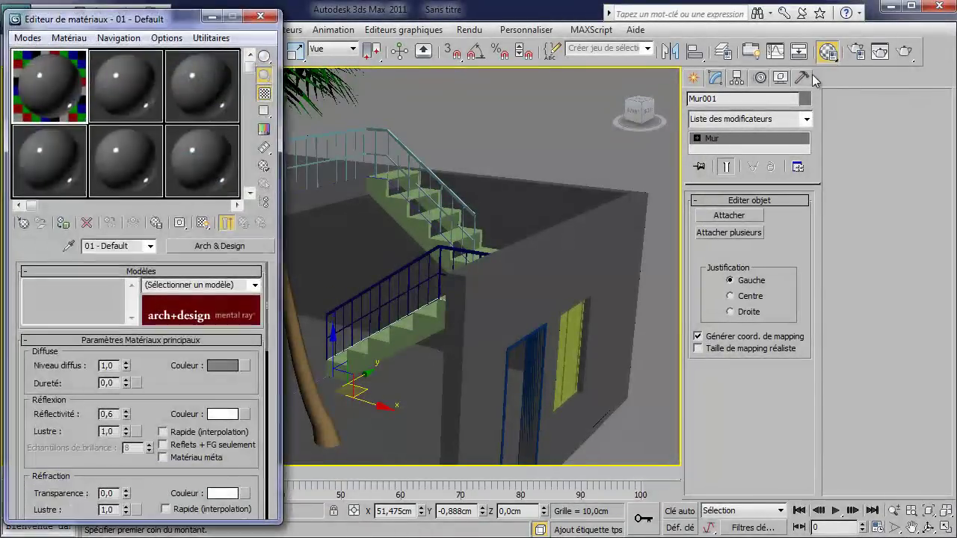
{"action": "left_click", "coordinate": [23, 223]}
{"action": "left_click_drag", "start_coordinate": [209, 1], "coordinate": [725, 41]}
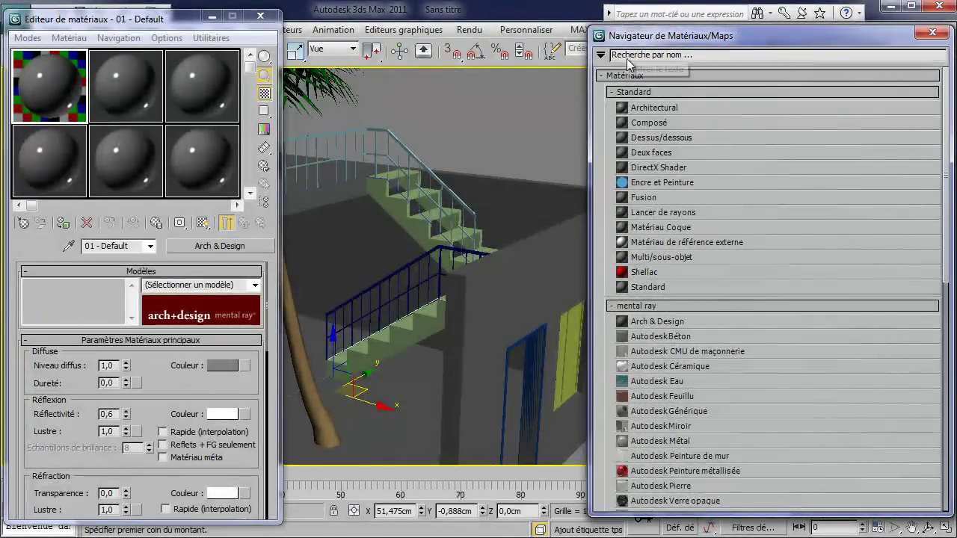
Step: Load the AecTemplates.mat material library into the material/map browser
{"action": "left_click", "coordinate": [601, 55]}
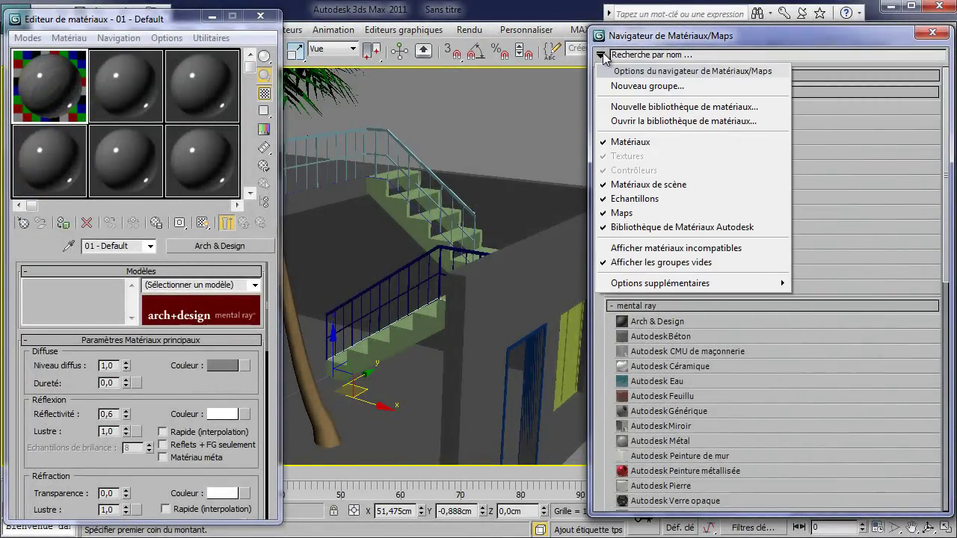
{"action": "left_click", "coordinate": [637, 122]}
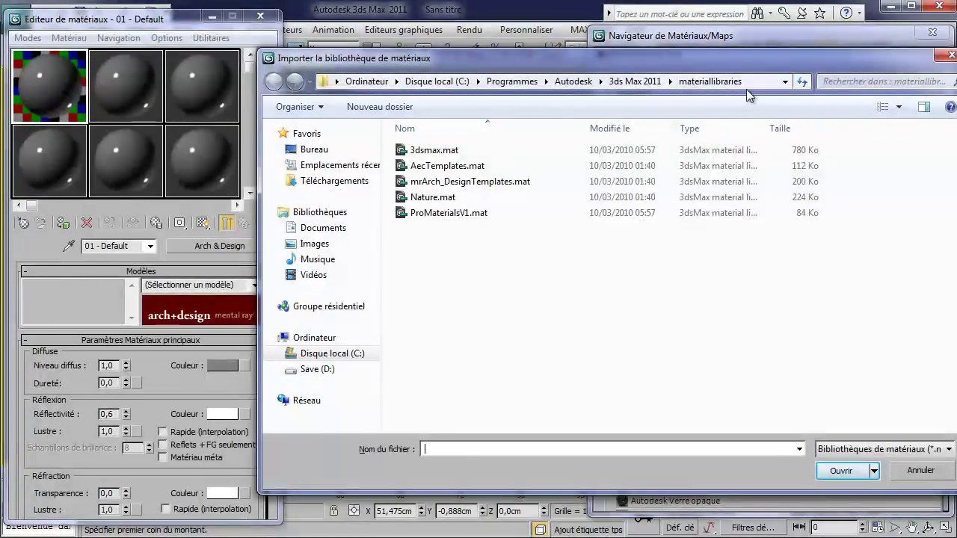
{"action": "left_click", "coordinate": [436, 172]}
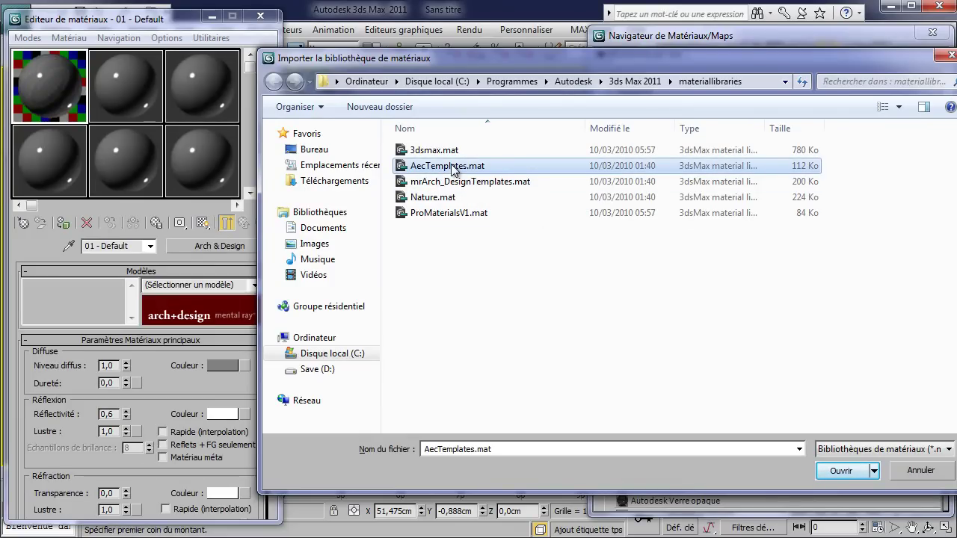
{"action": "double_click", "coordinate": [452, 170]}
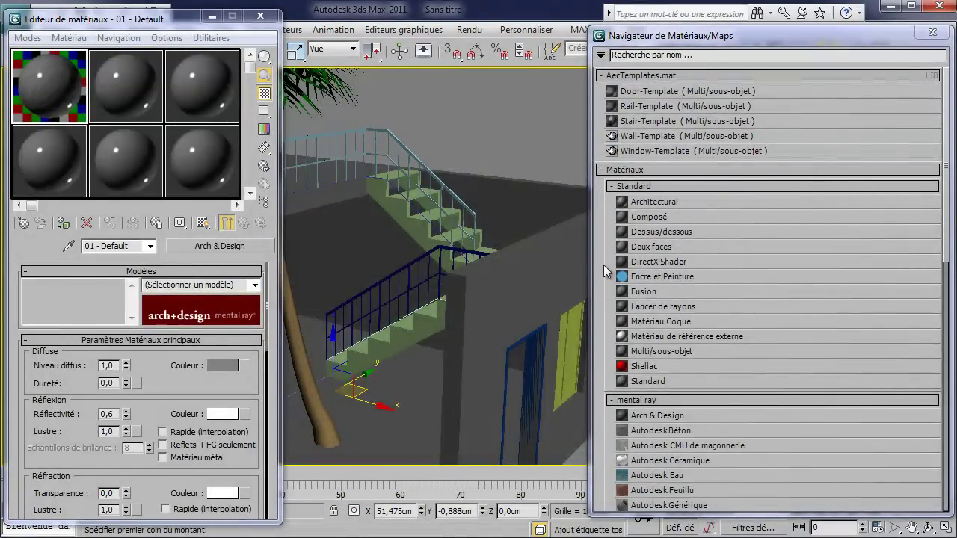
Step: Assign the Door-Template material to the door and the Rail-Template material to the upper railing
{"action": "left_click_drag", "start_coordinate": [643, 95], "coordinate": [526, 386]}
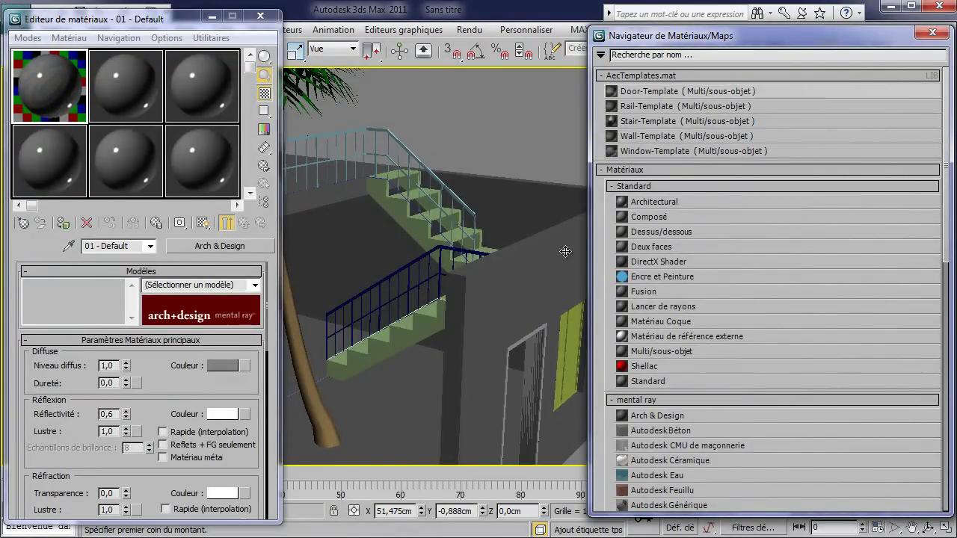
{"action": "left_click_drag", "start_coordinate": [410, 131], "coordinate": [398, 140]}
Step: Assign the Rail-Template material to the lower railing as a renamed copy, Rail-Template 2
{"action": "left_click_drag", "start_coordinate": [647, 136], "coordinate": [367, 297]}
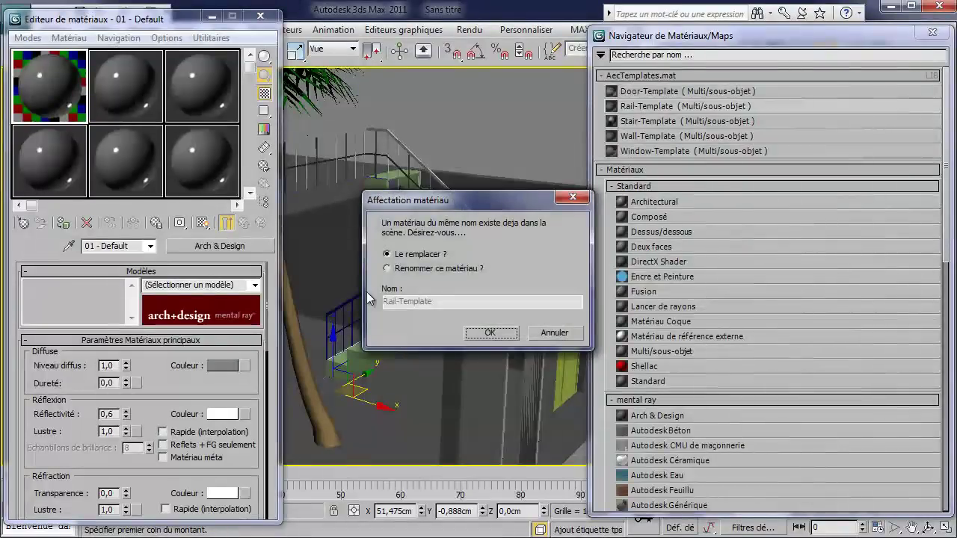
{"action": "left_click", "coordinate": [413, 266]}
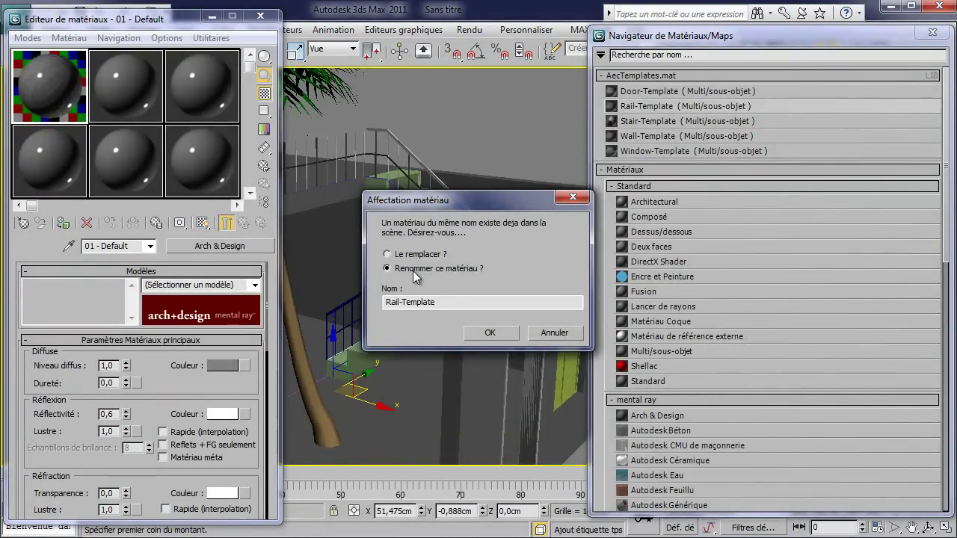
{"action": "type", "text": "2"}
{"action": "left_click", "coordinate": [499, 331]}
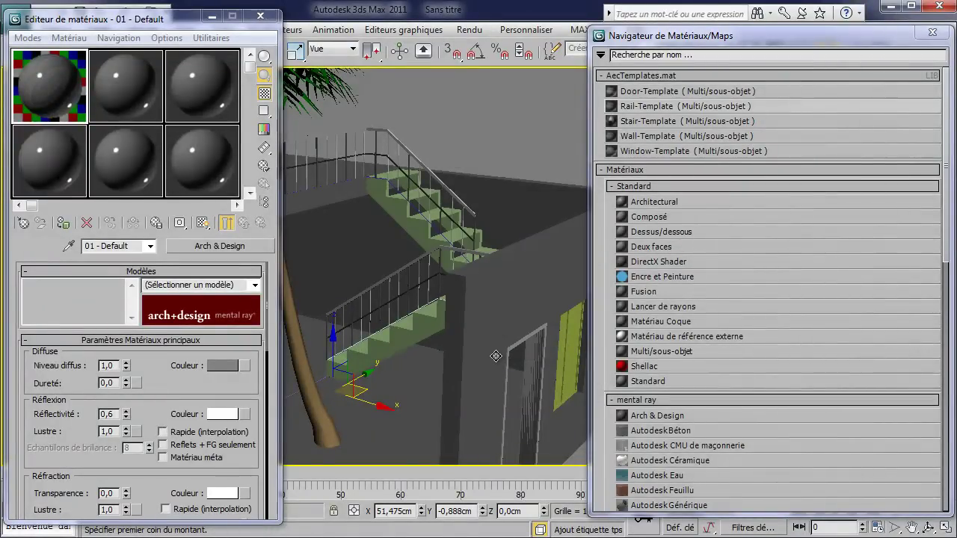
Step: Assign the Stair-Template material to the staircase
{"action": "middle_click_drag", "start_coordinate": [506, 192], "coordinate": [524, 190], "text": "alt"}
{"action": "left_click", "coordinate": [648, 127]}
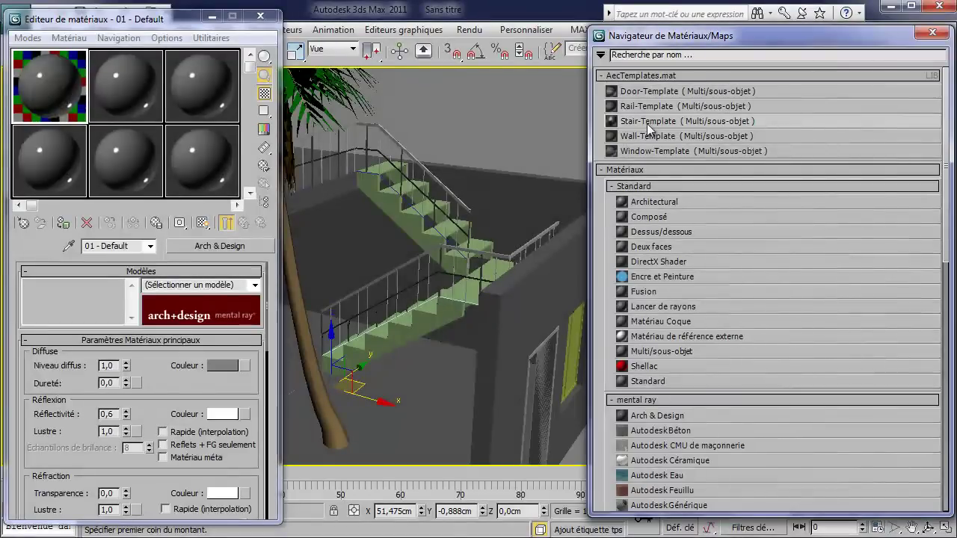
{"action": "left_click_drag", "start_coordinate": [653, 127], "coordinate": [427, 320]}
{"action": "mouse_move", "coordinate": [427, 320]}
{"action": "middle_mouse_down", "text": "alt"}
{"action": "mouse_move", "coordinate": [427, 369]}
{"action": "mouse_move", "coordinate": [400, 364]}
{"action": "mouse_move", "coordinate": [452, 296]}
{"action": "mouse_move", "coordinate": [501, 295]}
{"action": "mouse_move", "coordinate": [463, 326]}
{"action": "mouse_move", "coordinate": [419, 331]}
{"action": "middle_mouse_up", "text": "alt"}
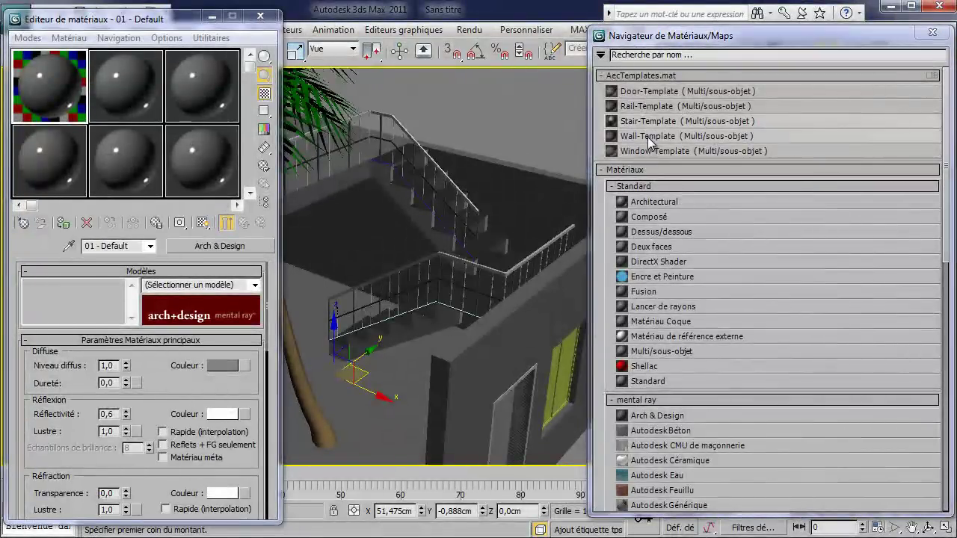
Step: Assign the Wall-Template material to the walls and the Window-Template material to the window
{"action": "left_click_drag", "start_coordinate": [648, 137], "coordinate": [511, 191]}
{"action": "middle_click_drag", "start_coordinate": [484, 252], "coordinate": [483, 219], "text": "alt"}
{"action": "left_click_drag", "start_coordinate": [650, 149], "coordinate": [509, 359]}
{"action": "mouse_move", "coordinate": [509, 358]}
{"action": "middle_mouse_down"}
{"action": "mouse_move", "coordinate": [450, 314]}
{"action": "mouse_move", "coordinate": [479, 311]}
{"action": "mouse_move", "coordinate": [447, 328]}
{"action": "mouse_move", "coordinate": [433, 308]}
{"action": "mouse_move", "coordinate": [547, 352]}
{"action": "mouse_move", "coordinate": [517, 356]}
{"action": "middle_mouse_up"}
{"action": "middle_click_drag", "start_coordinate": [295, 164], "coordinate": [330, 186]}
Step: Sample the wall's material into the first material slot and the lower railing's material into the second slot
{"action": "left_click", "coordinate": [70, 247]}
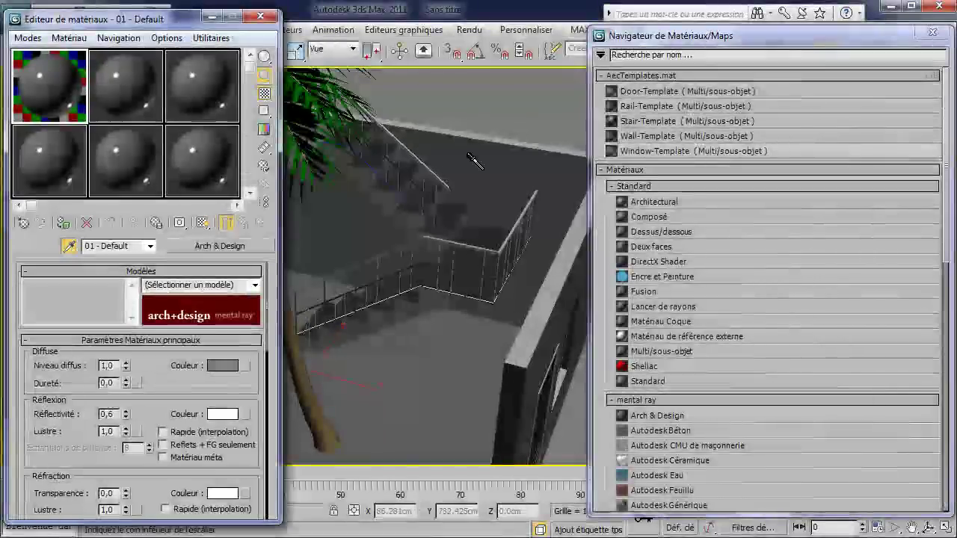
{"action": "left_click", "coordinate": [472, 160]}
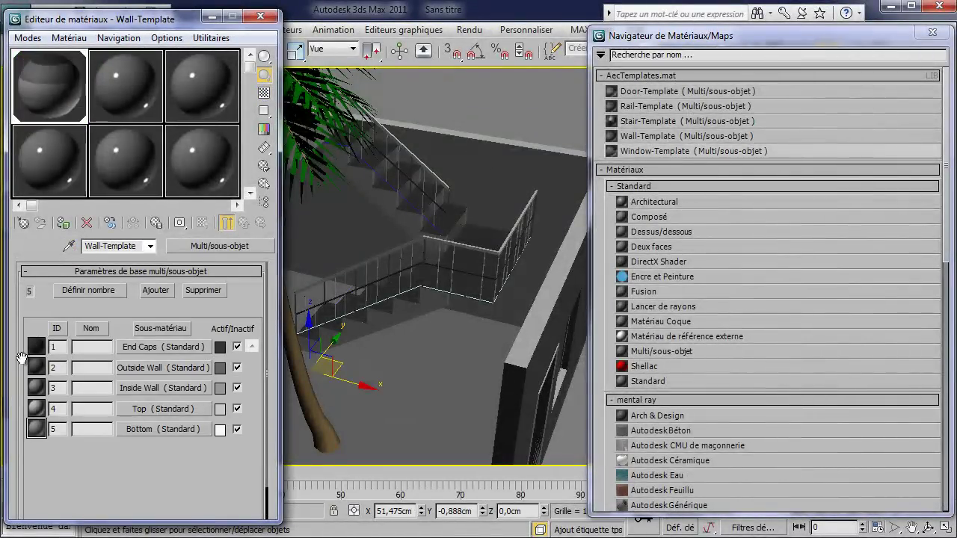
{"action": "left_click", "coordinate": [130, 91]}
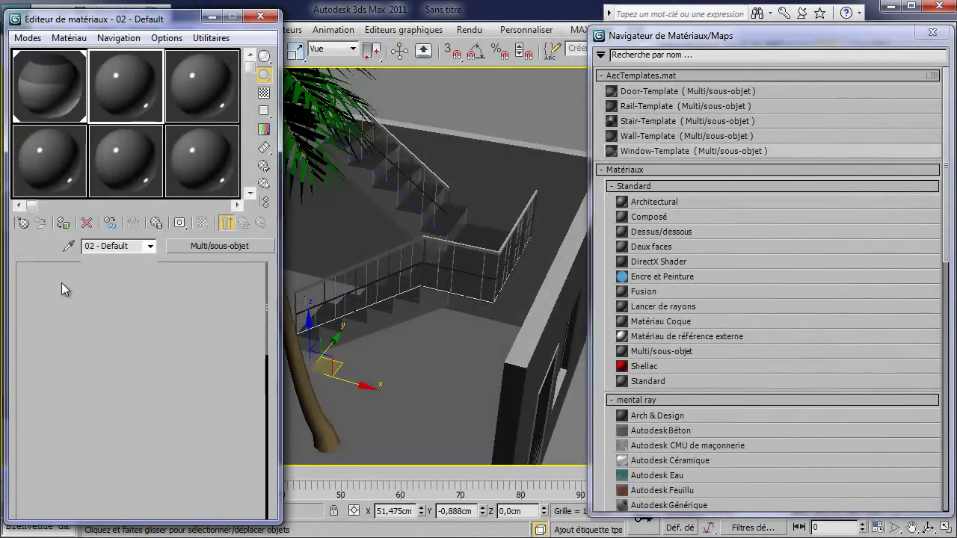
{"action": "left_click", "coordinate": [68, 246]}
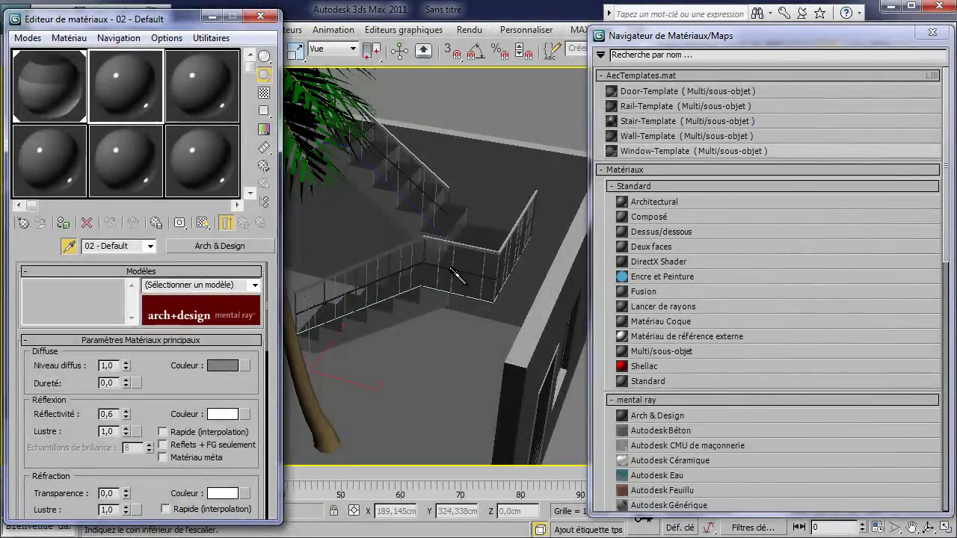
{"action": "left_click", "coordinate": [453, 270]}
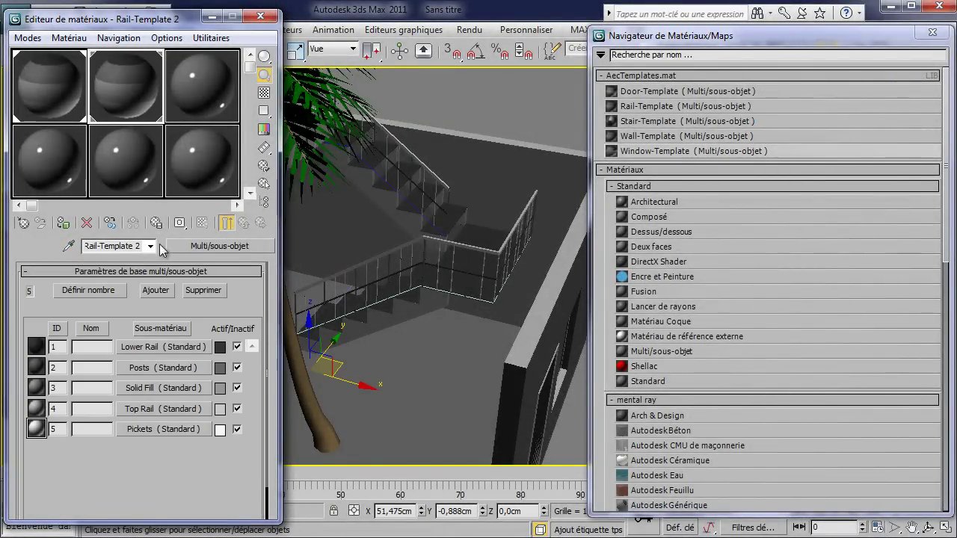
Step: Sample the staircase's material into the second slot, followed by the window's Window-Template material in the same slot
{"action": "left_click", "coordinate": [69, 246]}
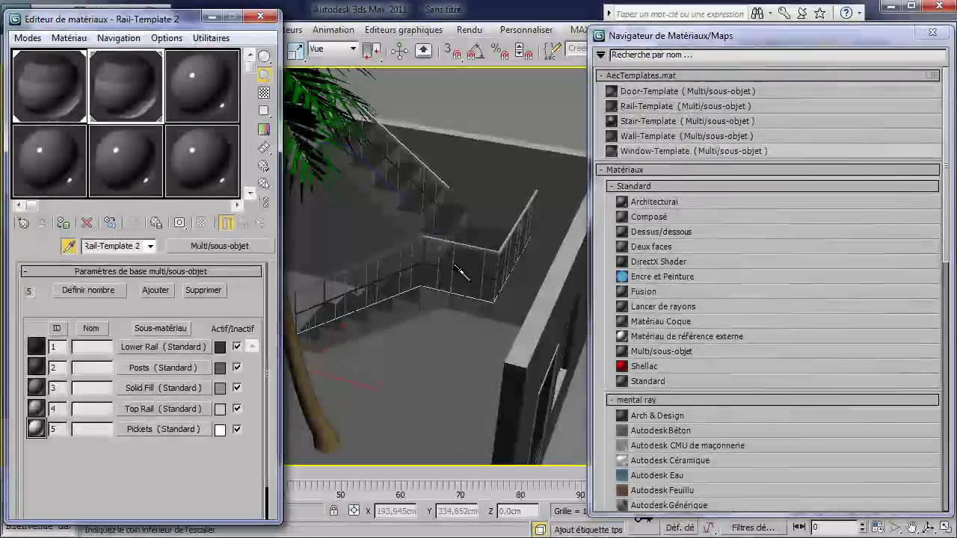
{"action": "left_click", "coordinate": [470, 223]}
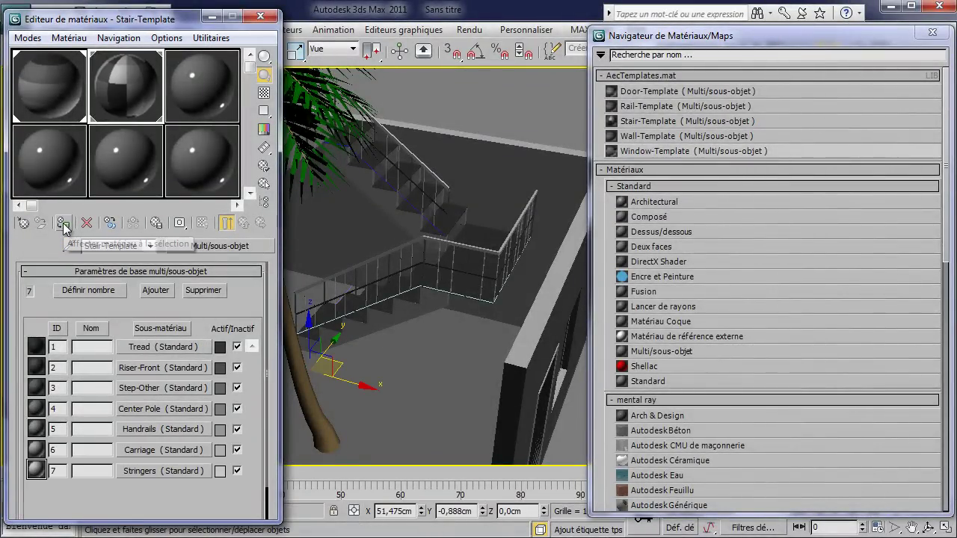
{"action": "middle_click_drag", "start_coordinate": [357, 297], "coordinate": [299, 279]}
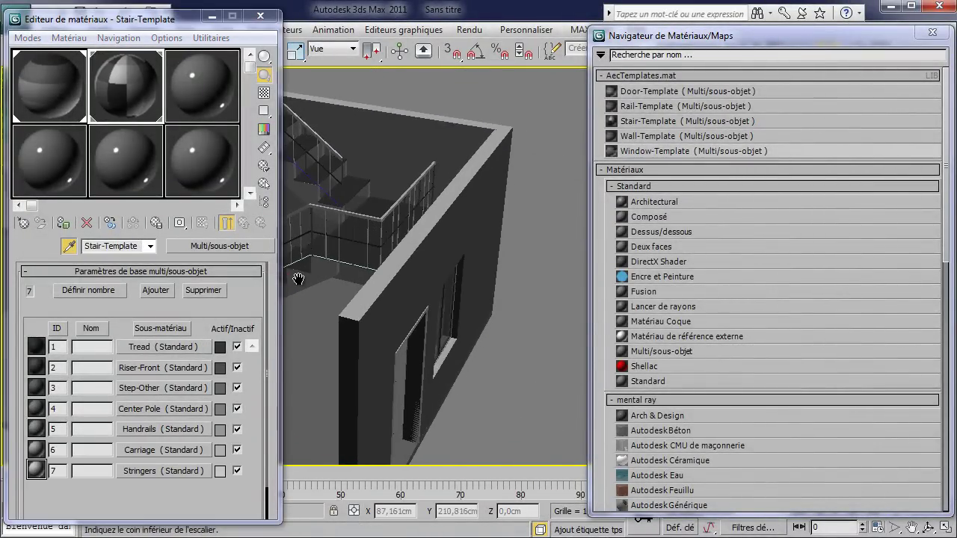
{"action": "left_click", "coordinate": [423, 305]}
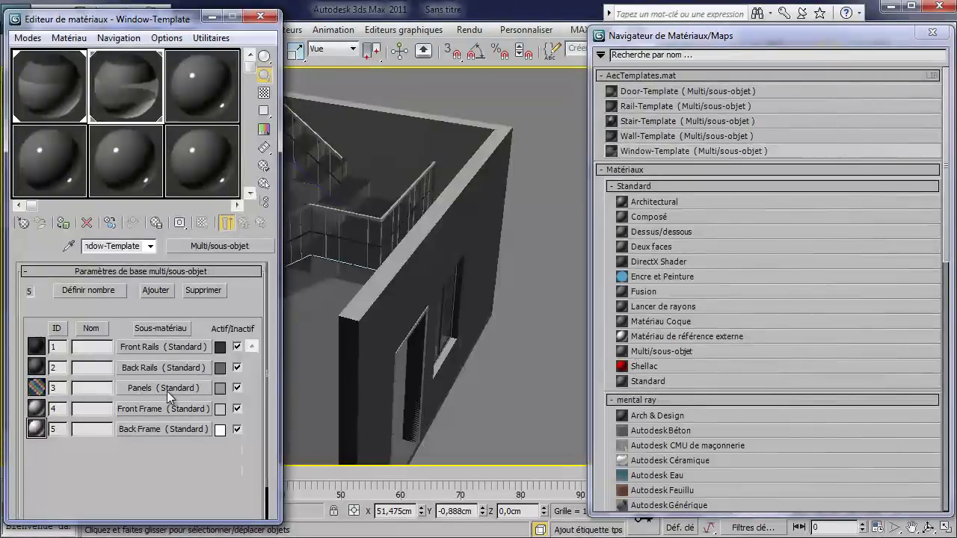
Step: Change the window's Panels sub-material to Arch & Design with the thin-geometry glass preset, Verre (Géométrie mince)
{"action": "left_click", "coordinate": [191, 387]}
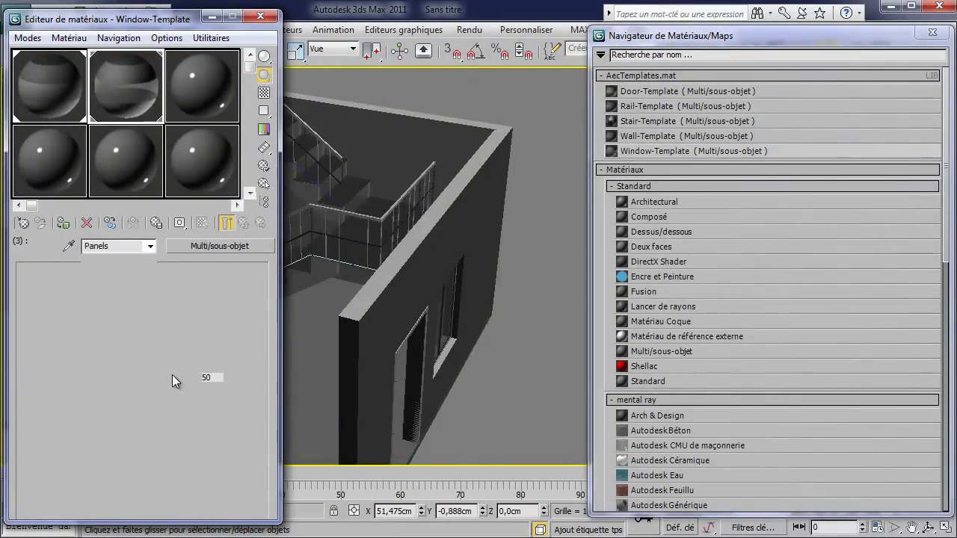
{"action": "left_click", "coordinate": [223, 245]}
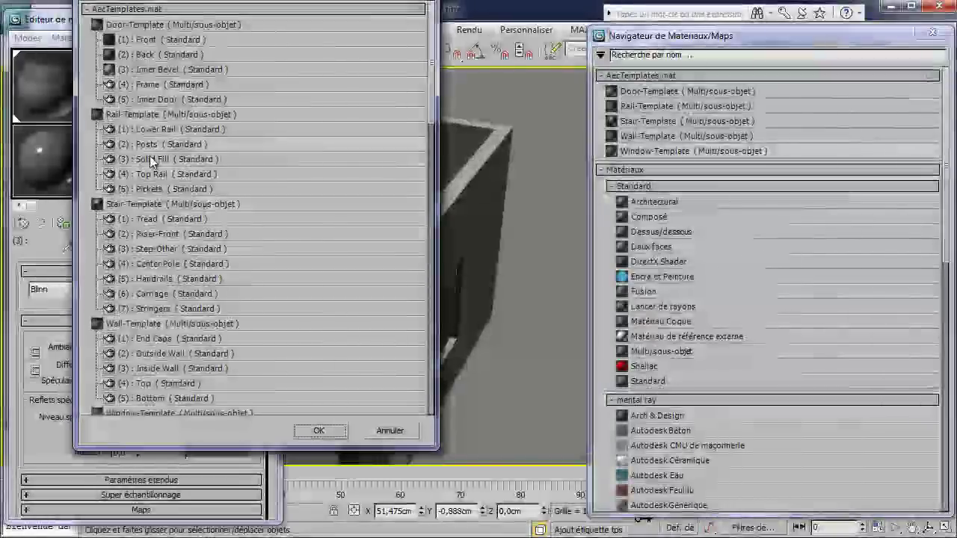
{"action": "left_click", "coordinate": [94, 9]}
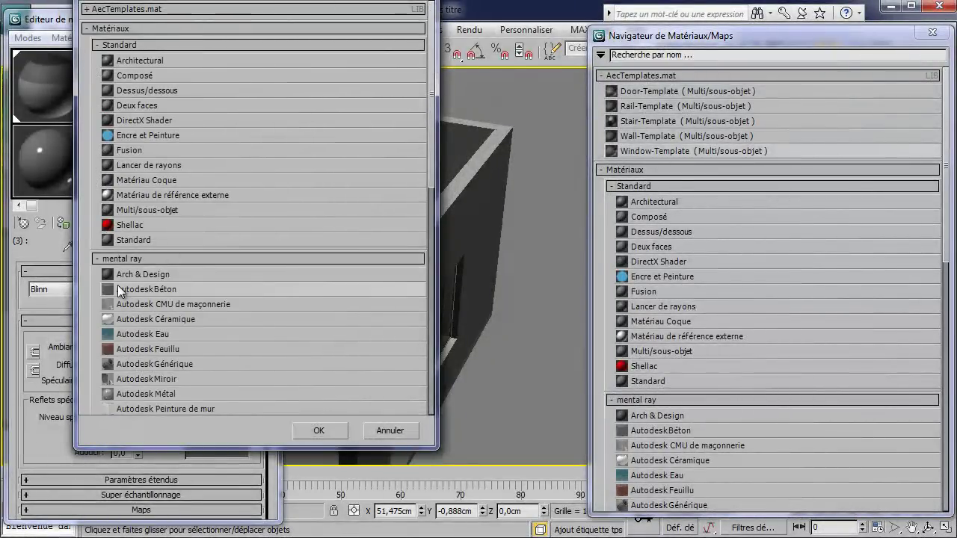
{"action": "double_click", "coordinate": [135, 274]}
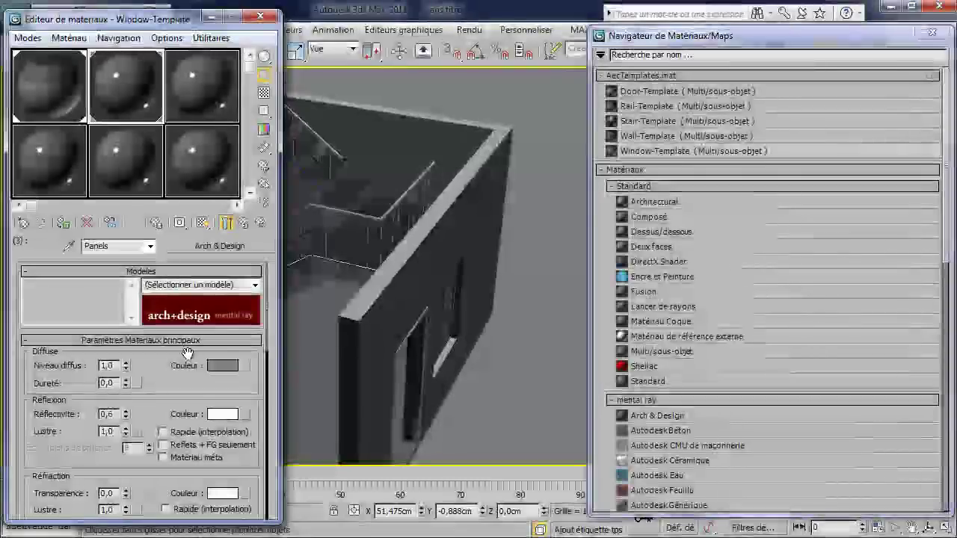
{"action": "left_click", "coordinate": [256, 286]}
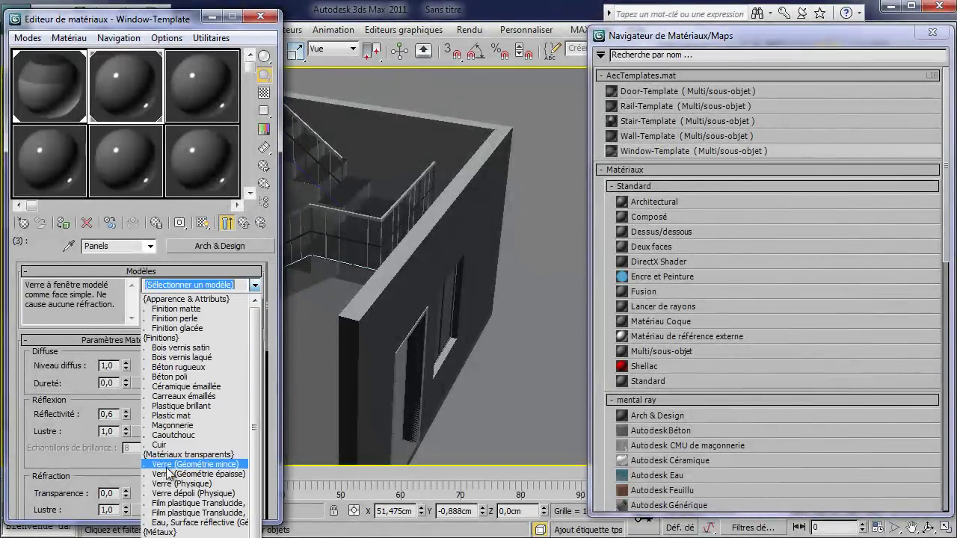
{"action": "left_click", "coordinate": [218, 462]}
Step: Sample the door's material into the second slot and set its Inner Bevel sub-material's opacity to 100
{"action": "middle_click_drag", "start_coordinate": [447, 321], "coordinate": [299, 350], "text": "alt"}
{"action": "left_click", "coordinate": [300, 353]}
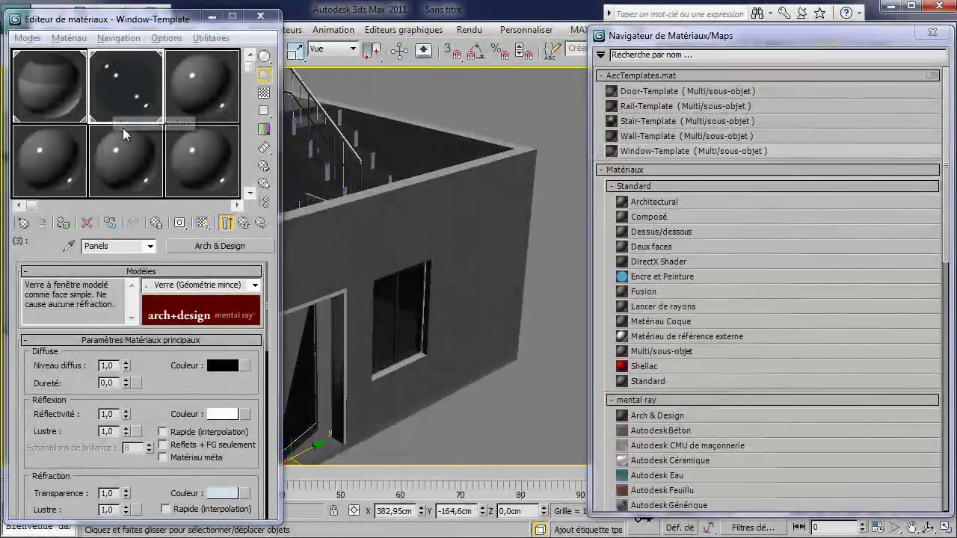
{"action": "left_click", "coordinate": [68, 246]}
{"action": "left_click", "coordinate": [323, 359]}
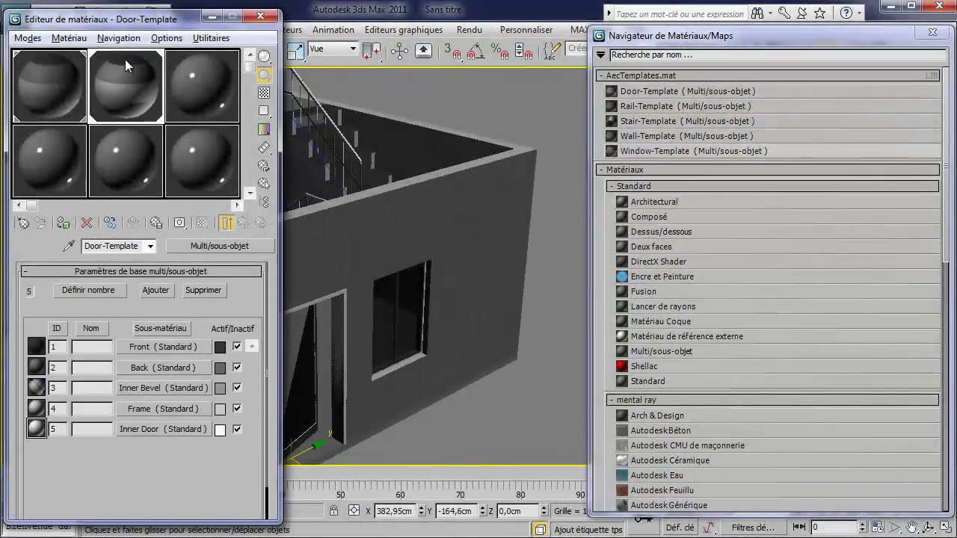
{"action": "left_click", "coordinate": [184, 389]}
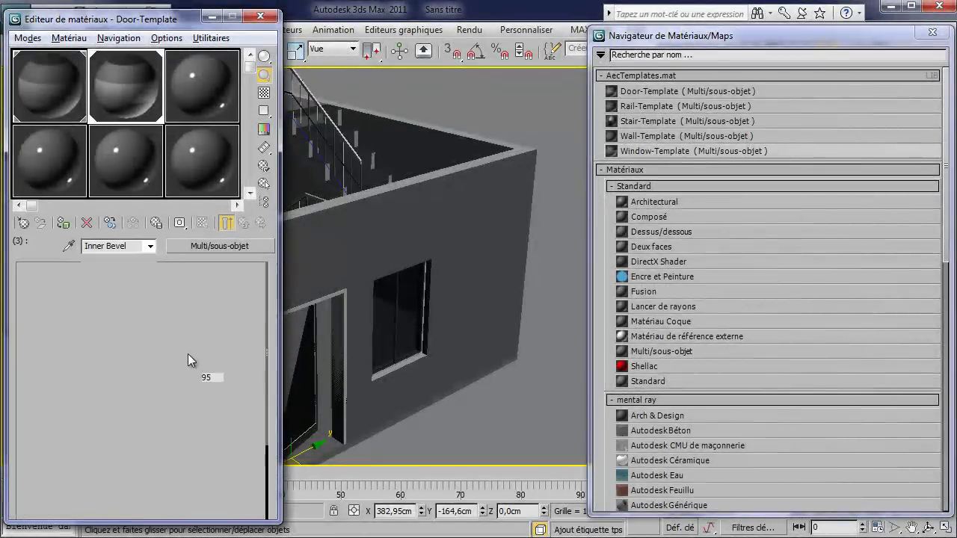
{"action": "left_click_drag", "start_coordinate": [230, 378], "coordinate": [234, 326]}
{"action": "middle_click_drag", "start_coordinate": [340, 359], "coordinate": [419, 246], "text": "alt"}
{"action": "scroll", "coordinate": [465, 284], "scroll_direction": "down", "scroll_amount": 3}
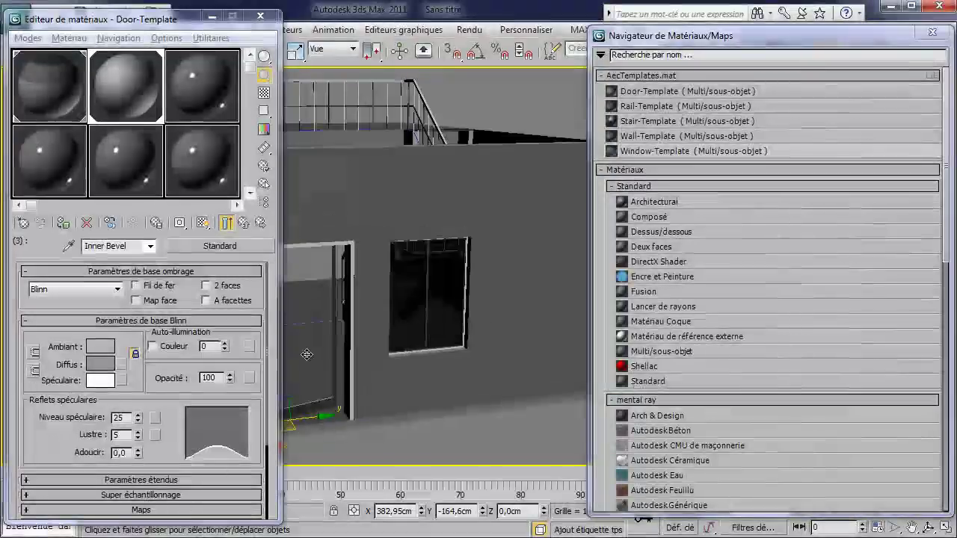
Step: Try an opacity of 0 on the door's Inner Bevel sub-material, and restore it to 100
{"action": "left_click_drag", "start_coordinate": [230, 378], "coordinate": [232, 524]}
{"action": "middle_click_drag", "start_coordinate": [398, 400], "coordinate": [440, 378]}
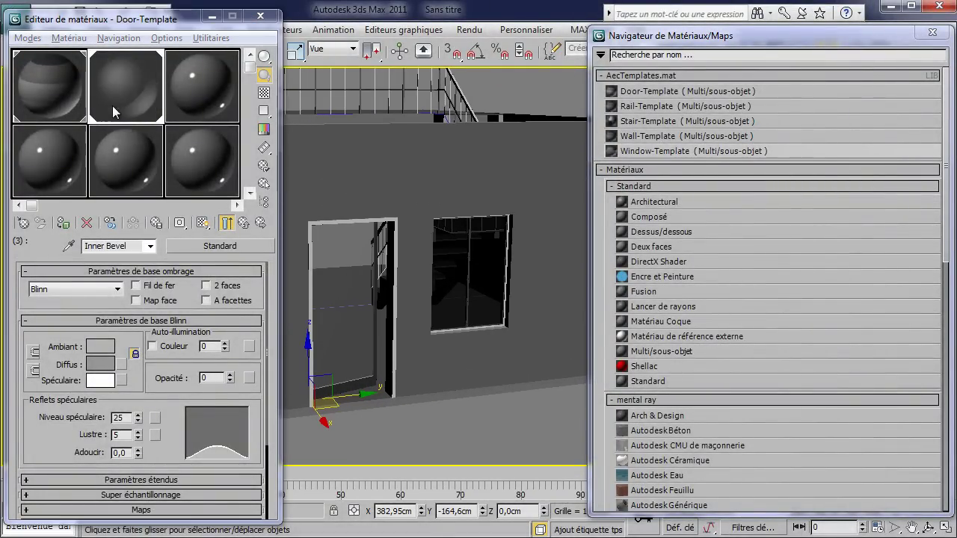
{"action": "left_click_drag", "start_coordinate": [230, 379], "coordinate": [244, 256]}
Step: Change the door's Inner Bevel sub-material from Standard to the mental ray Arch & Design type
{"action": "middle_click_drag", "start_coordinate": [440, 282], "coordinate": [490, 267], "text": "alt"}
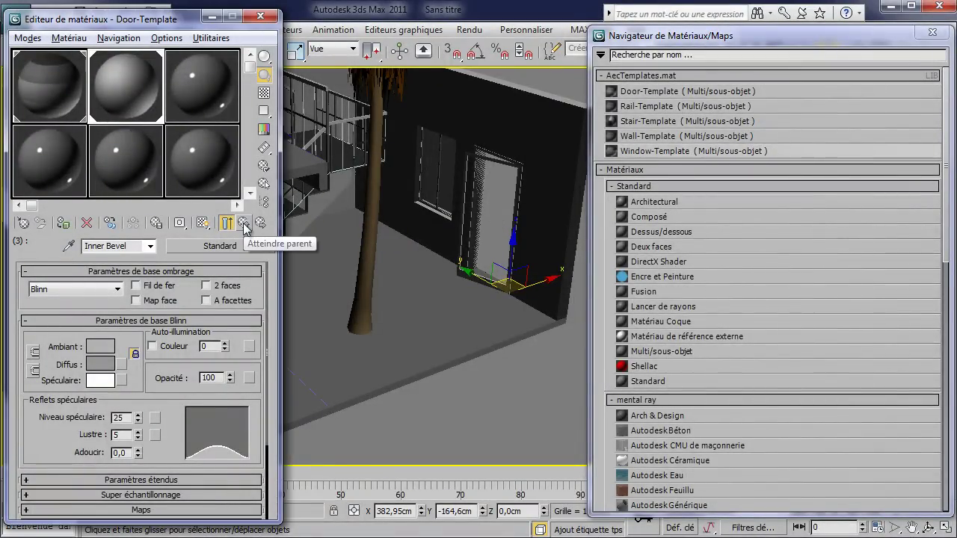
{"action": "left_click", "coordinate": [438, 167]}
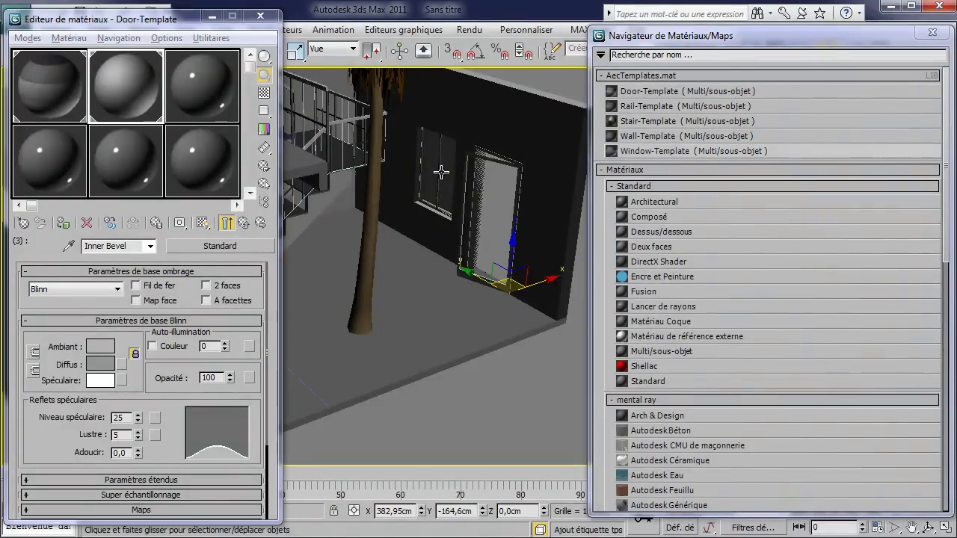
{"action": "left_click", "coordinate": [492, 215]}
{"action": "key", "text": "z"}
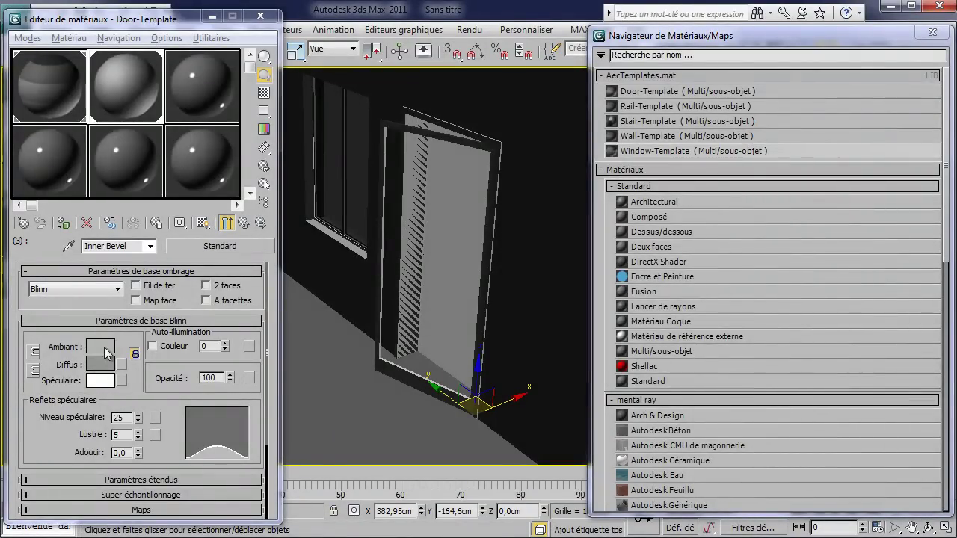
{"action": "left_click_drag", "start_coordinate": [67, 440], "coordinate": [90, 276]}
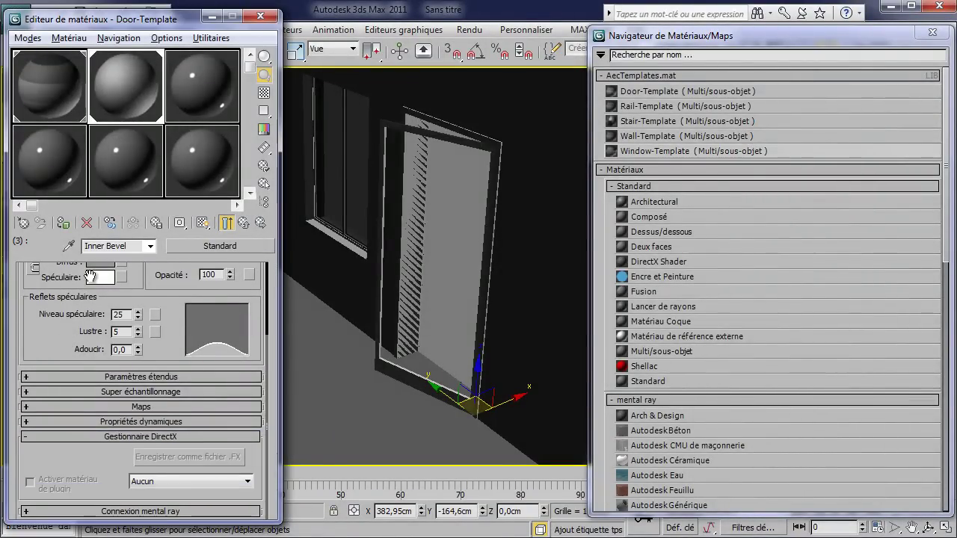
{"action": "left_click", "coordinate": [154, 406]}
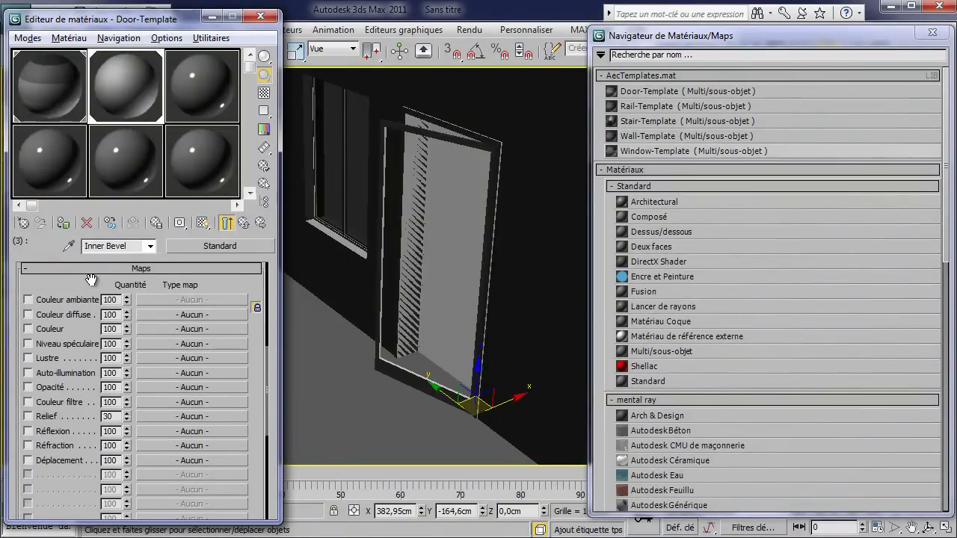
{"action": "scroll", "coordinate": [90, 278], "scroll_direction": "up", "scroll_amount": 5}
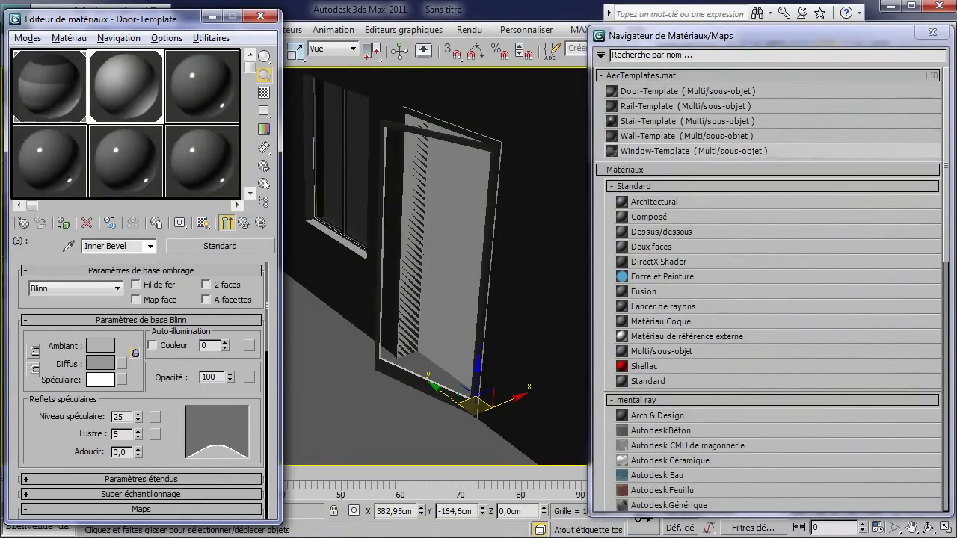
{"action": "left_click", "coordinate": [225, 249]}
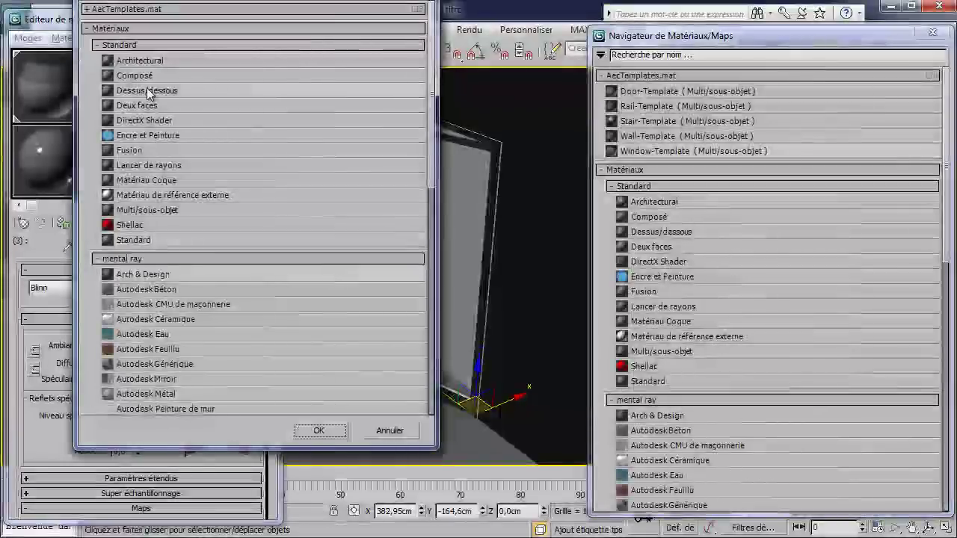
{"action": "double_click", "coordinate": [140, 275]}
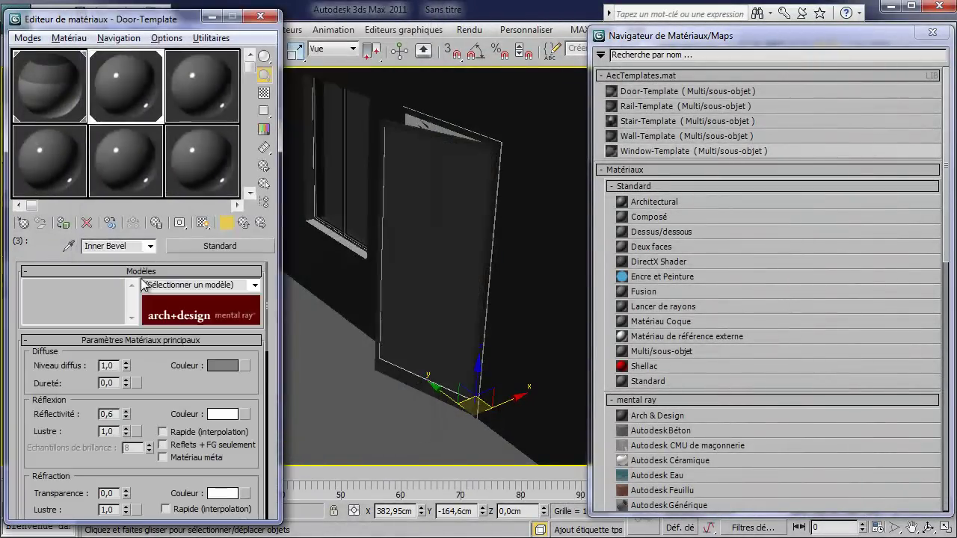
Step: Set the Inner Bevel material's diffuse colour to a light yellow-green (red 0.82, green 0.902, blue 0.498)
{"action": "left_click", "coordinate": [234, 367]}
{"action": "left_click_drag", "start_coordinate": [89, 2], "coordinate": [405, 135]}
{"action": "left_click", "coordinate": [267, 187]}
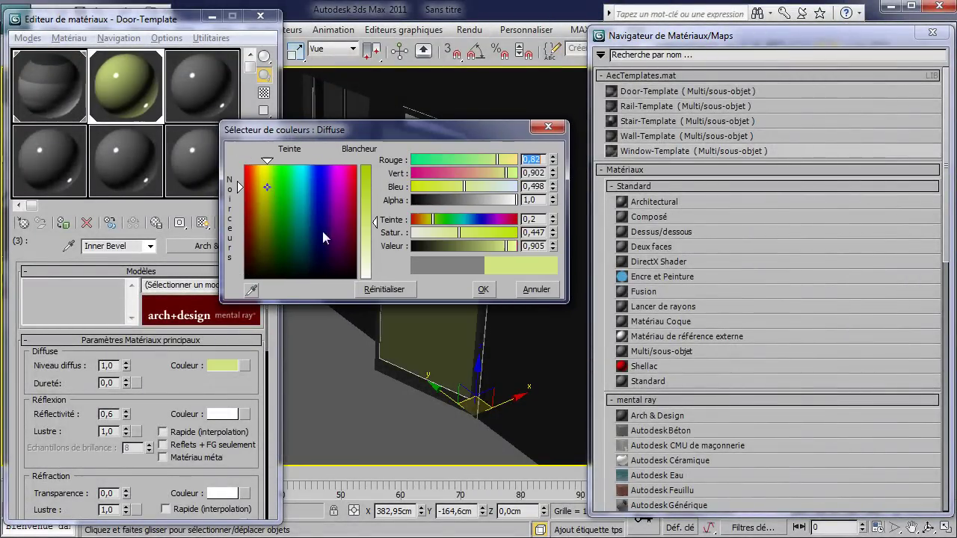
{"action": "left_click", "coordinate": [482, 290]}
Step: Switch the pivot door's panels to Biseautés (beveled), with 3 panels horizontally and 3 vertically
{"action": "left_click", "coordinate": [931, 32]}
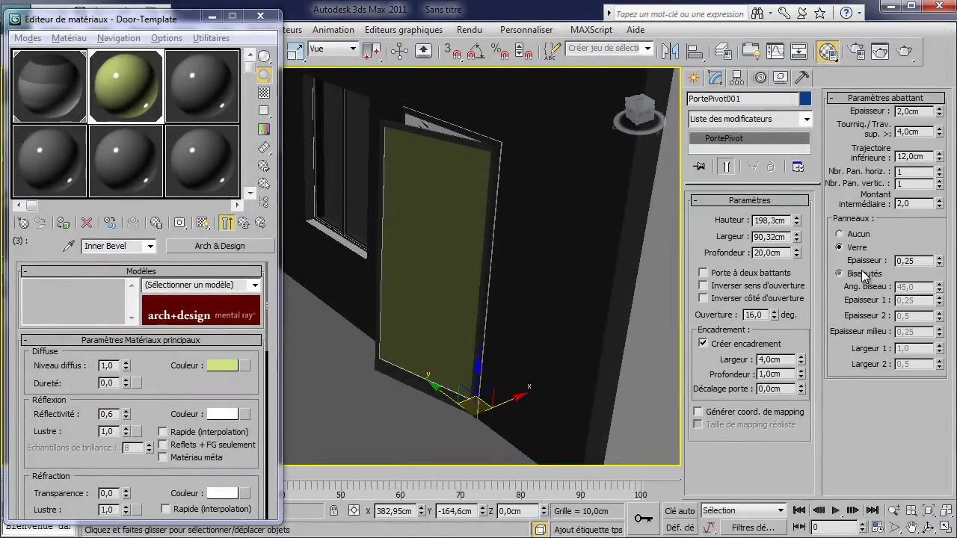
{"action": "left_click", "coordinate": [940, 169]}
{"action": "left_click", "coordinate": [939, 169]}
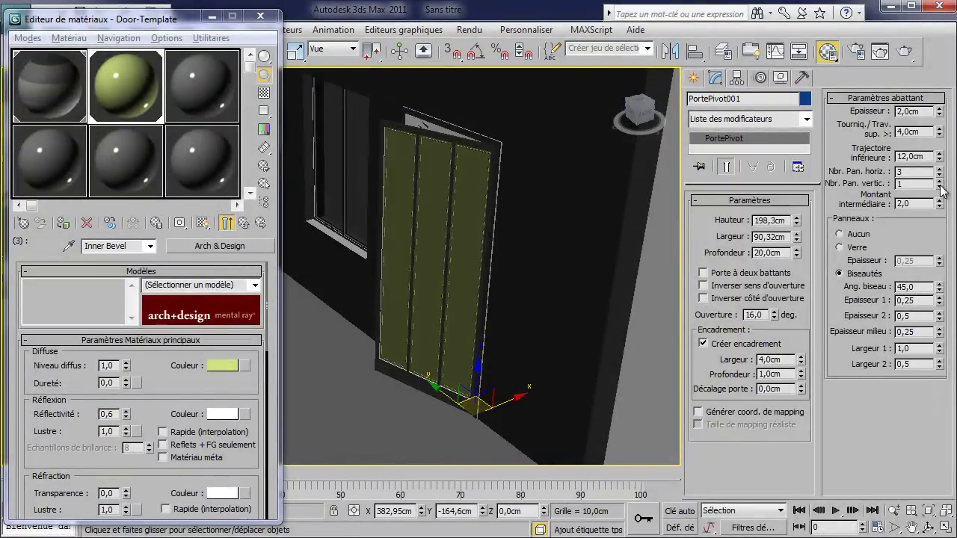
{"action": "left_click", "coordinate": [939, 181]}
{"action": "left_click", "coordinate": [939, 180]}
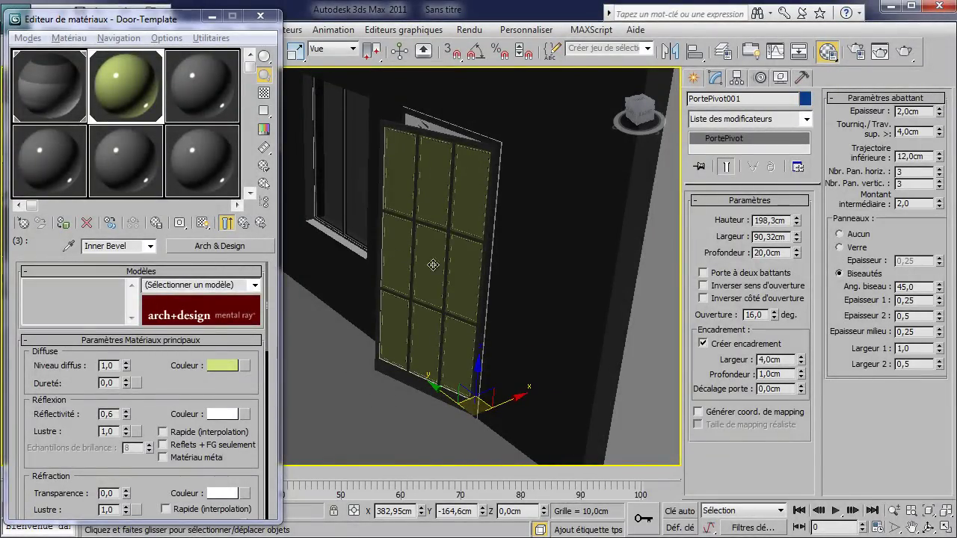
{"action": "left_click", "coordinate": [375, 423]}
{"action": "scroll", "coordinate": [423, 351], "scroll_direction": "up", "scroll_amount": 5}
{"action": "middle_click_drag", "start_coordinate": [592, 314], "coordinate": [425, 261]}
{"action": "scroll", "coordinate": [589, 322], "scroll_direction": "down", "scroll_amount": 4}
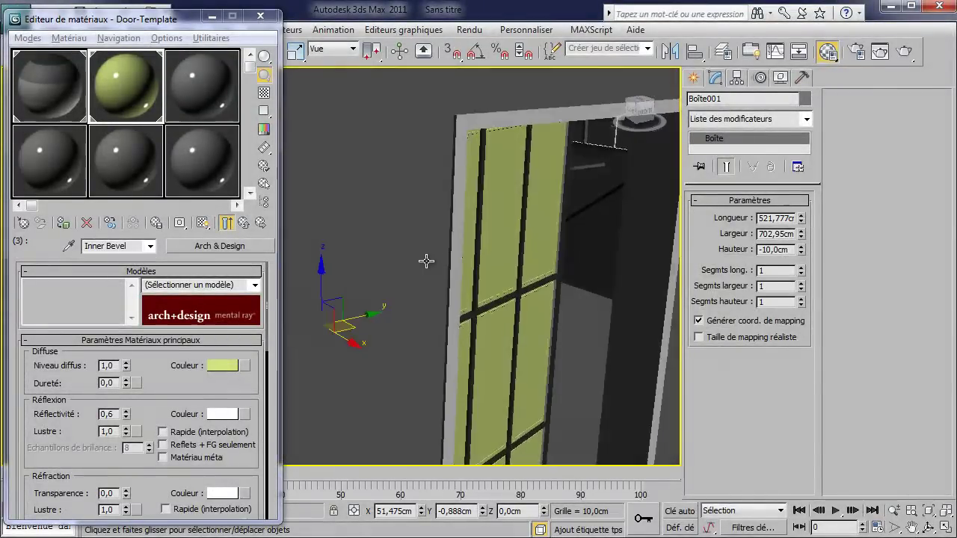
{"action": "scroll", "coordinate": [497, 273], "scroll_direction": "down", "scroll_amount": 3}
{"action": "middle_click_drag", "start_coordinate": [497, 274], "coordinate": [588, 379]}
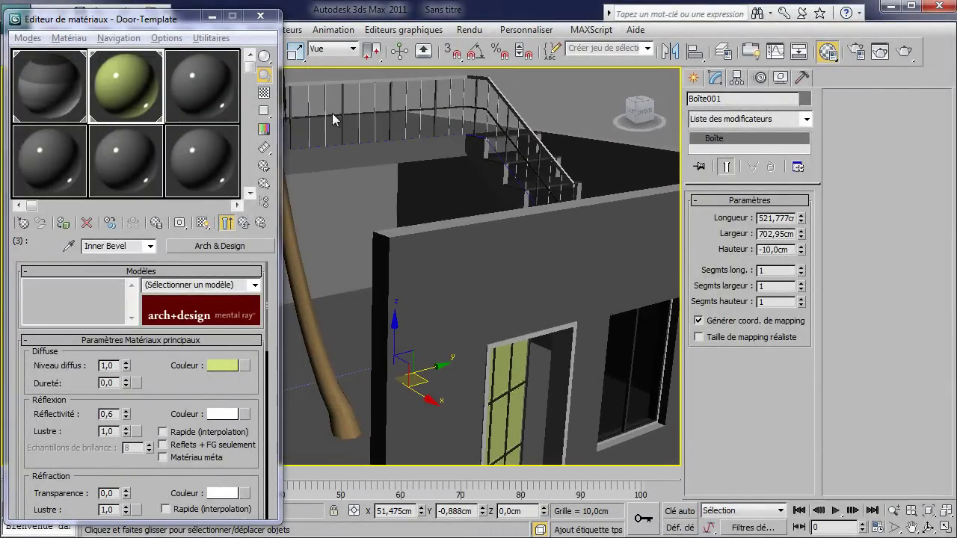
Step: With the third sample slot and the palm tree selected, open the Nature.mat material library in the material browser
{"action": "left_click", "coordinate": [195, 70]}
{"action": "middle_click_drag", "start_coordinate": [341, 284], "coordinate": [538, 348]}
{"action": "left_click", "coordinate": [450, 108]}
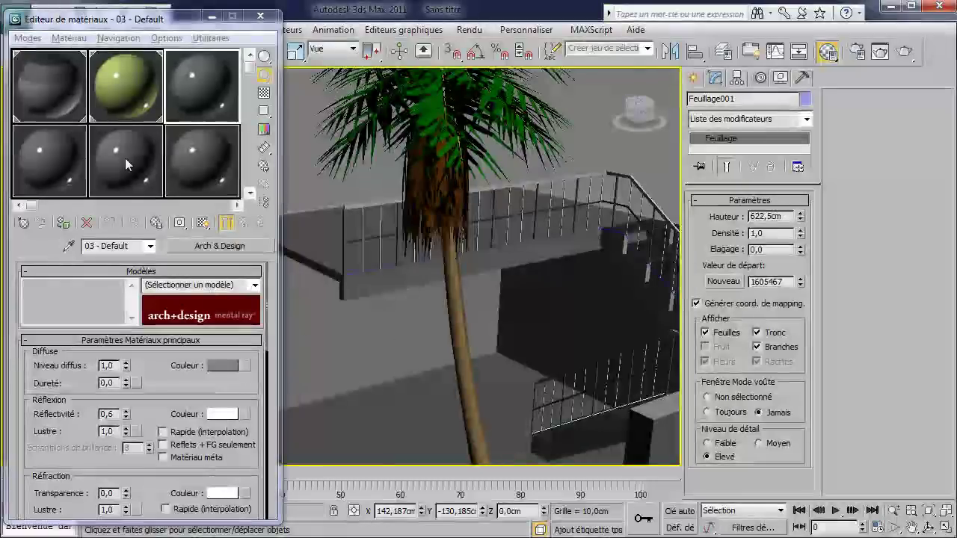
{"action": "left_click", "coordinate": [24, 223]}
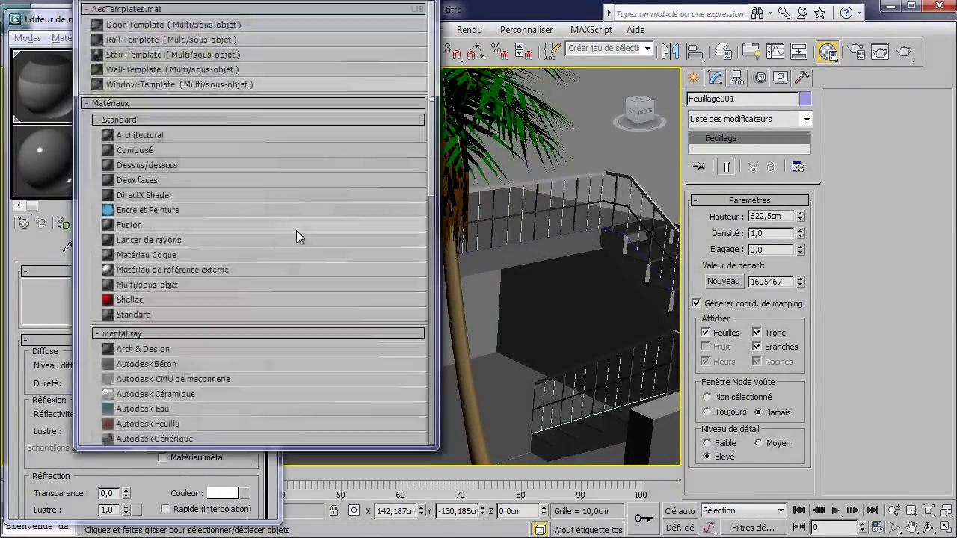
{"action": "left_click_drag", "start_coordinate": [170, 4], "coordinate": [611, 109]}
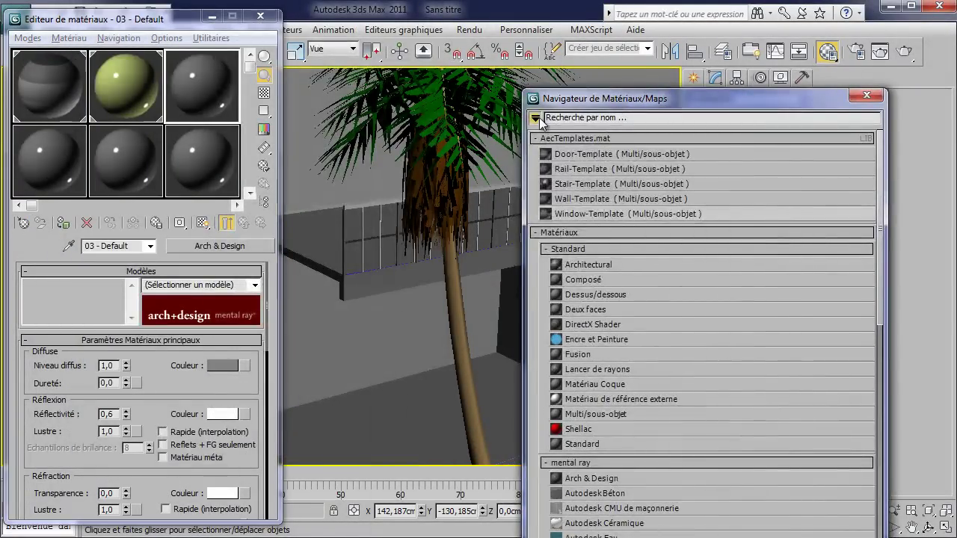
{"action": "left_click", "coordinate": [534, 117]}
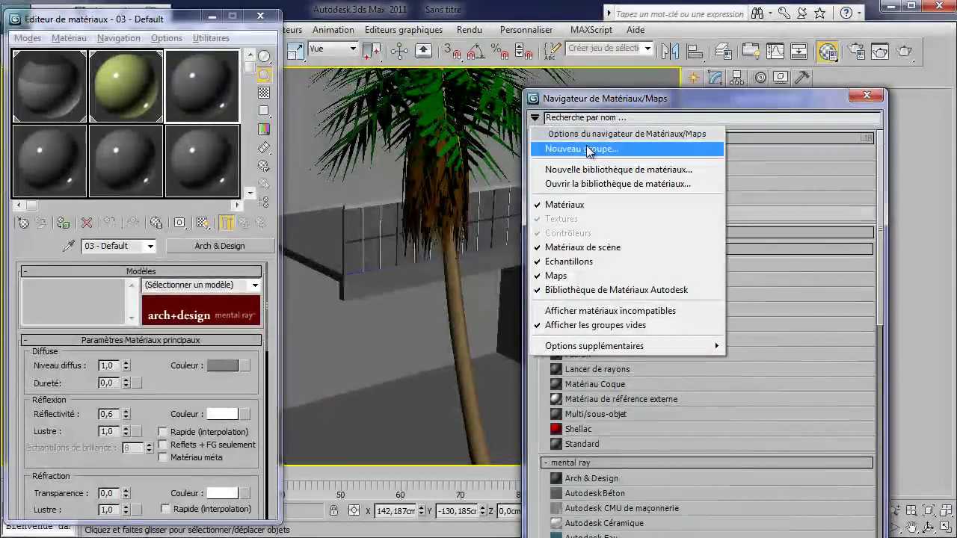
{"action": "left_click", "coordinate": [598, 183]}
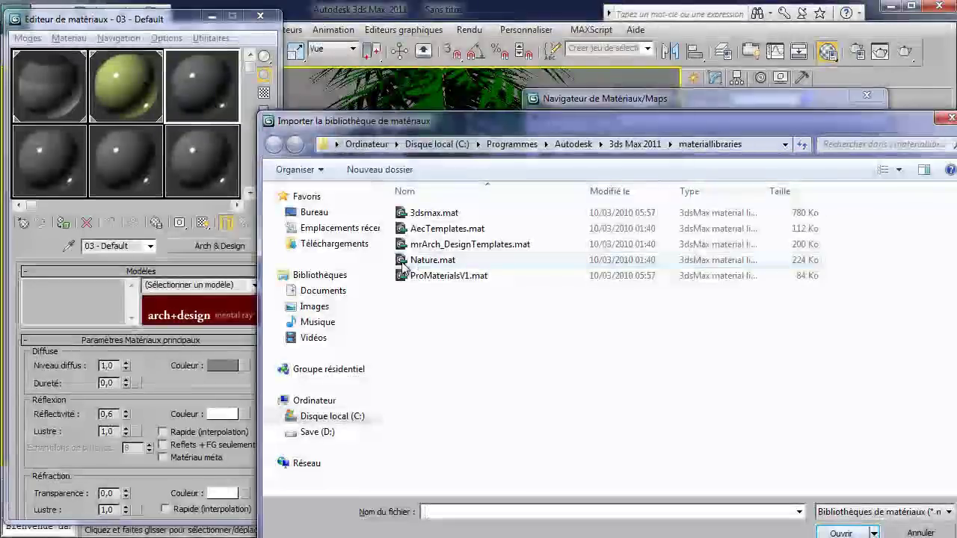
{"action": "double_click", "coordinate": [415, 261]}
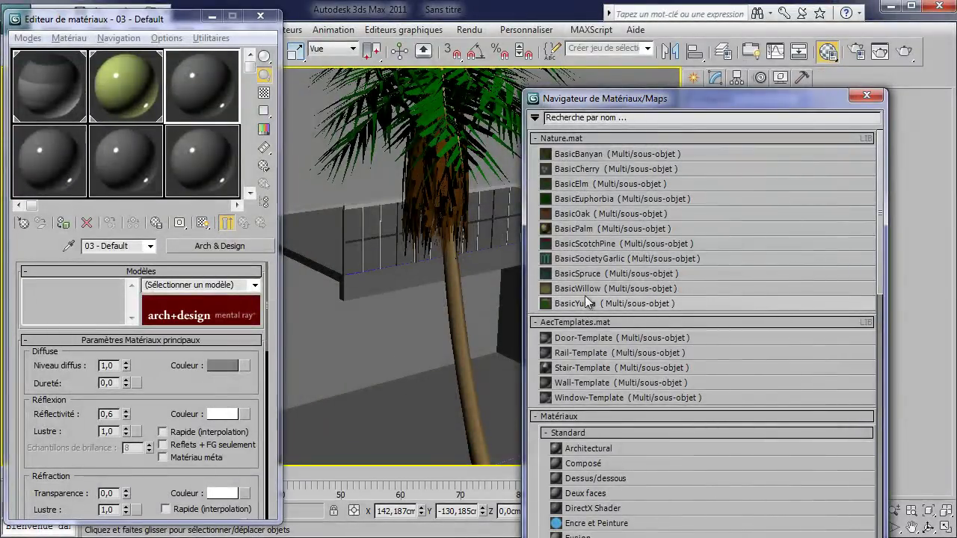
Step: Load BasicPalm into the third slot, assign it to the palm tree renamed as BasicPalms, and close the material windows
{"action": "double_click", "coordinate": [577, 235]}
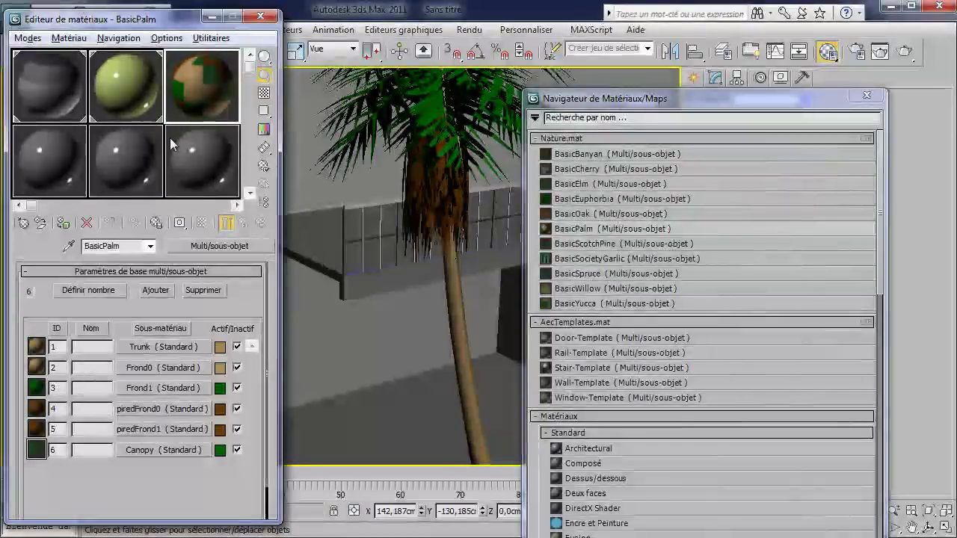
{"action": "left_click_drag", "start_coordinate": [189, 69], "coordinate": [439, 137]}
{"action": "left_click", "coordinate": [409, 268]}
{"action": "left_click", "coordinate": [489, 339]}
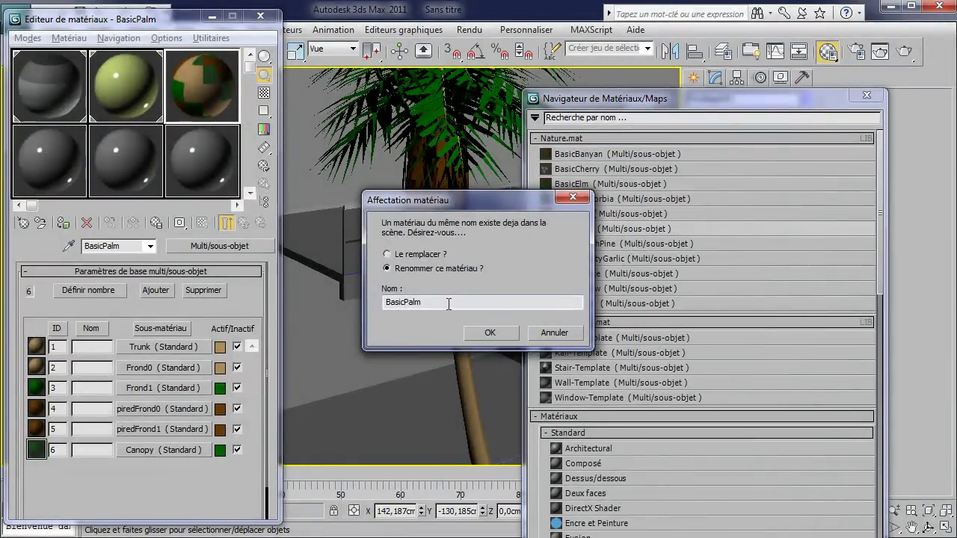
{"action": "left_click", "coordinate": [489, 331]}
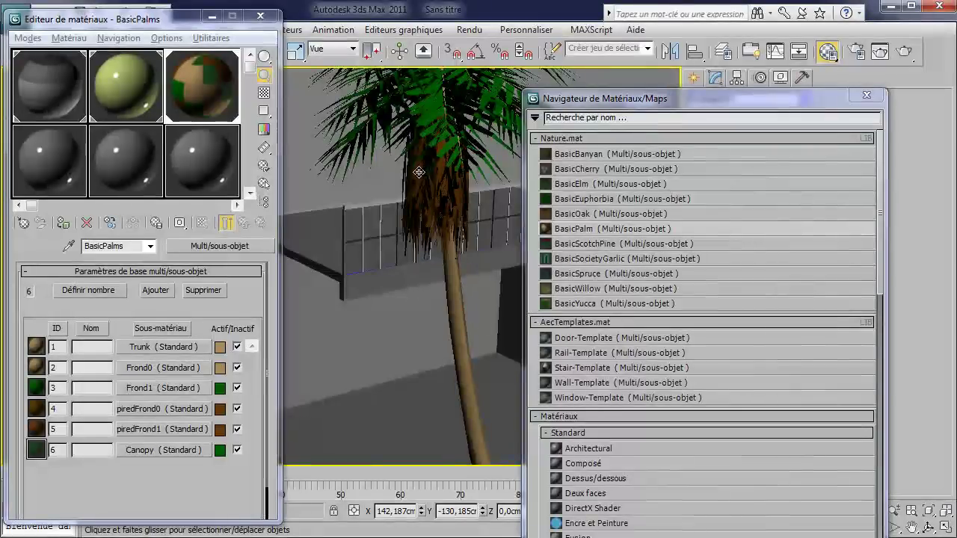
{"action": "middle_click_drag", "start_coordinate": [418, 172], "coordinate": [423, 189]}
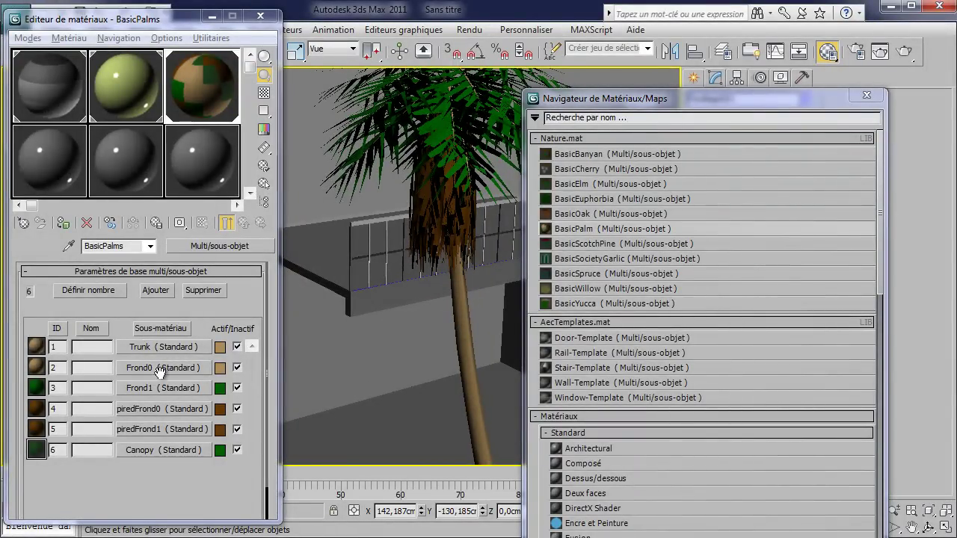
{"action": "left_click", "coordinate": [866, 95]}
{"action": "left_click", "coordinate": [260, 16]}
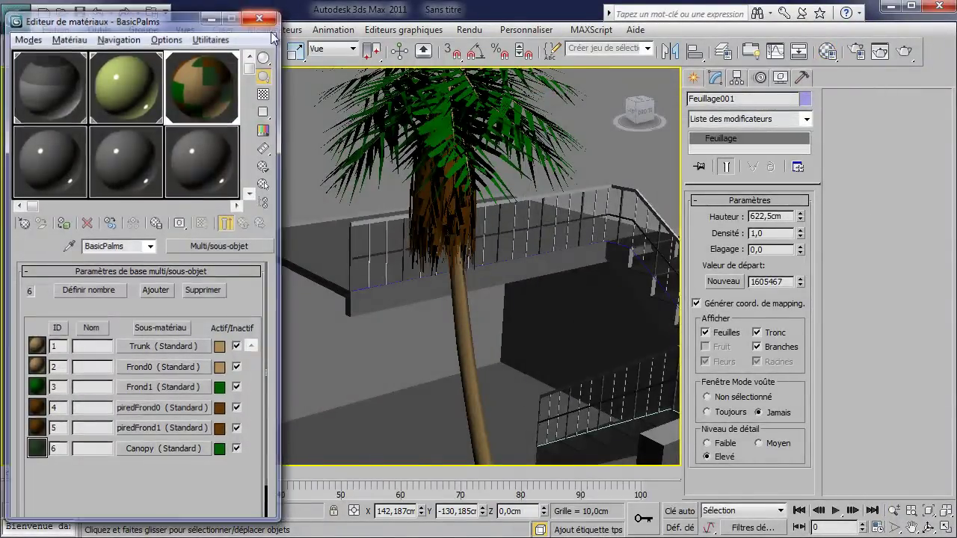
Step: Place a free photometric light (Lumière libre) on the floor near the house's front, accepting the recommended exposure control
{"action": "middle_click_drag", "start_coordinate": [513, 295], "coordinate": [487, 207]}
{"action": "left_click", "coordinate": [495, 288]}
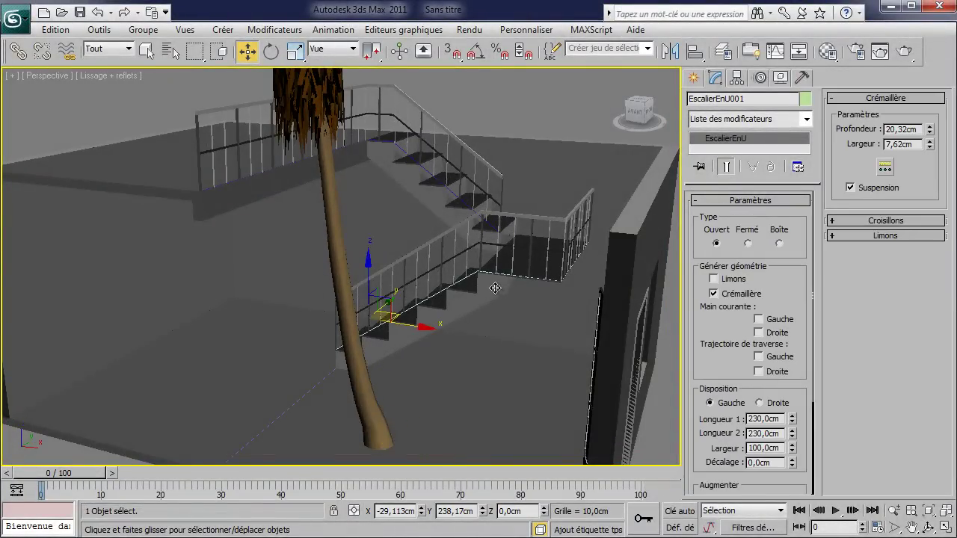
{"action": "scroll", "coordinate": [495, 288], "scroll_direction": "down", "scroll_amount": 3}
{"action": "left_click", "coordinate": [691, 79]}
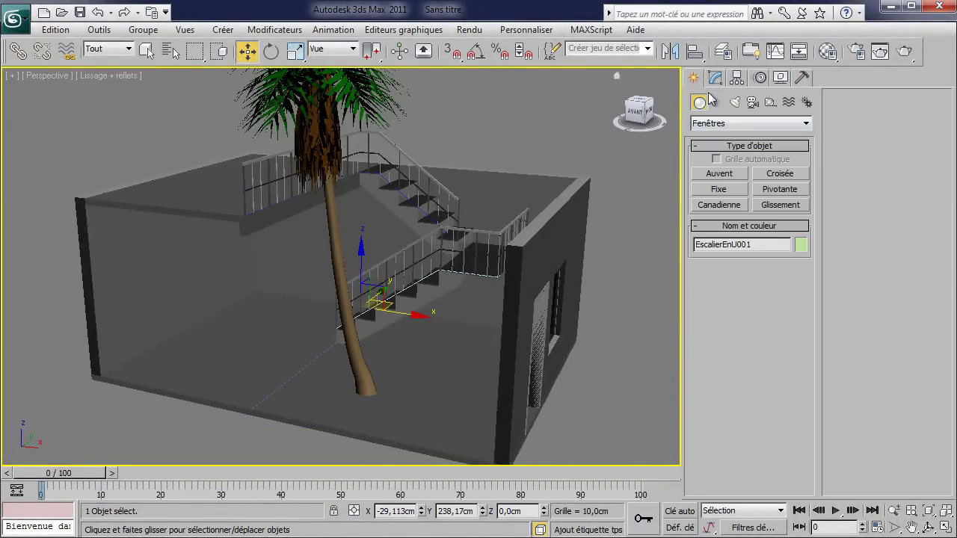
{"action": "left_click", "coordinate": [735, 102]}
{"action": "left_click", "coordinate": [780, 174]}
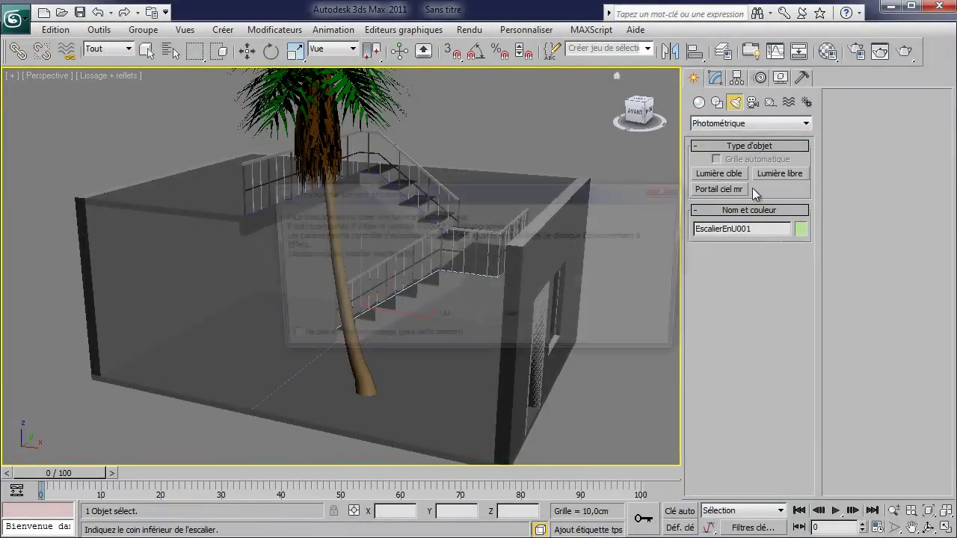
{"action": "left_click", "coordinate": [443, 320]}
{"action": "left_click", "coordinate": [450, 381]}
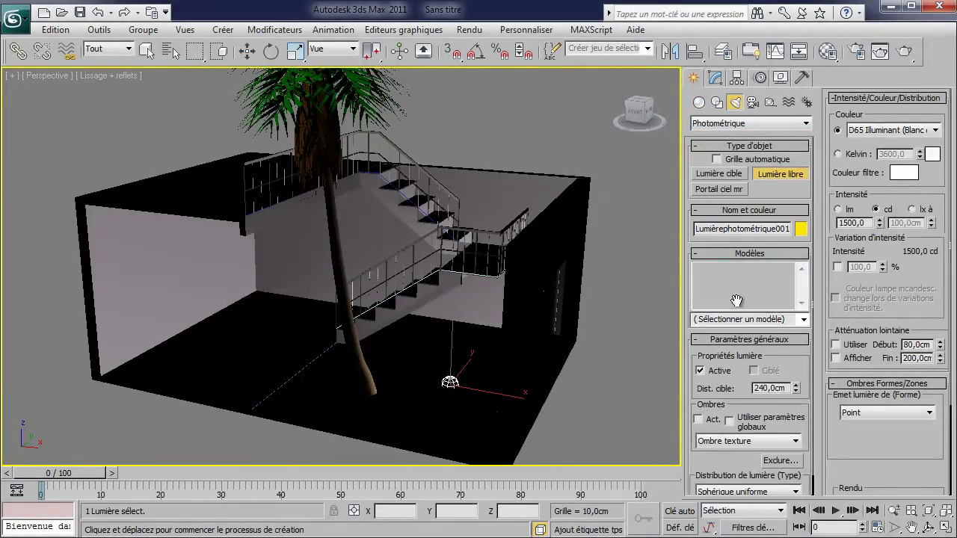
Step: Apply the 75 W bulb template (Ampoule de 75W) to the light and raise it above the house to about Z 412 cm
{"action": "left_click", "coordinate": [800, 320]}
{"action": "left_click", "coordinate": [748, 361]}
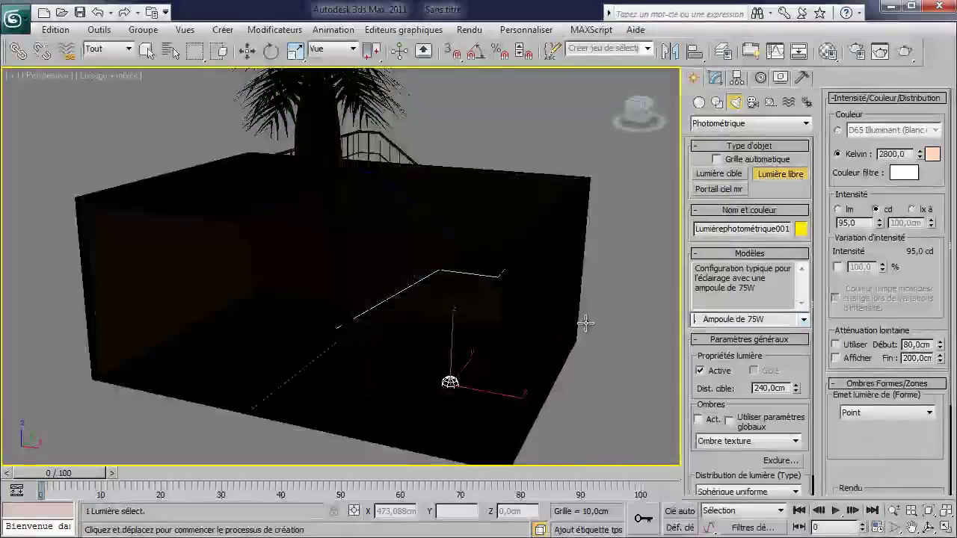
{"action": "right_click", "coordinate": [471, 354]}
{"action": "left_click_drag", "start_coordinate": [452, 350], "coordinate": [463, 96]}
Step: Enable hardware shading (Ombrage matériel) in the perspective viewport and view the lit house from the front
{"action": "left_click", "coordinate": [119, 77]}
{"action": "mouse_move", "coordinate": [199, 190]}
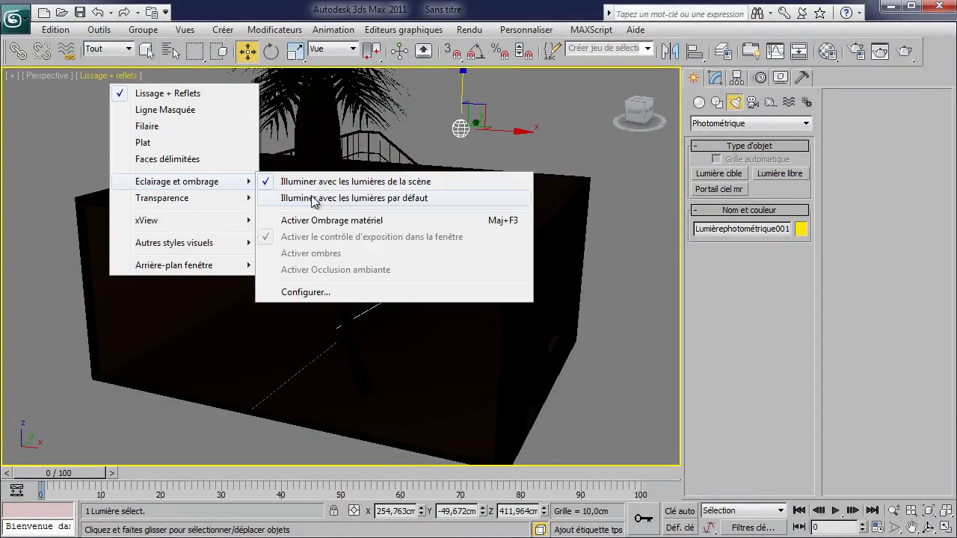
{"action": "left_click", "coordinate": [321, 221]}
{"action": "mouse_move", "coordinate": [464, 227]}
{"action": "middle_mouse_down", "text": "alt"}
{"action": "mouse_move", "coordinate": [493, 195]}
{"action": "mouse_move", "coordinate": [563, 209]}
{"action": "middle_mouse_up", "text": "alt"}
Step: Turn on the photometric light's shadows and set their type to ray traced (Lancer de rayon)
{"action": "left_click", "coordinate": [715, 77]}
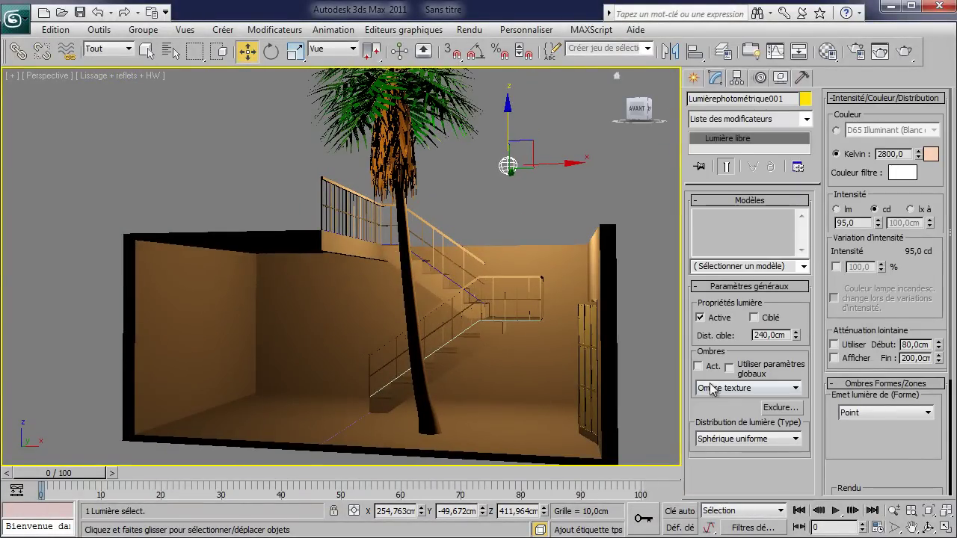
{"action": "left_click", "coordinate": [708, 367]}
{"action": "left_click", "coordinate": [795, 387]}
{"action": "left_click", "coordinate": [733, 441]}
{"action": "middle_click_drag", "start_coordinate": [589, 340], "coordinate": [551, 315]}
Step: Make the light emit from a sphere with a 26.52 cm radius and raise it to about Z 535 cm
{"action": "left_click", "coordinate": [884, 412]}
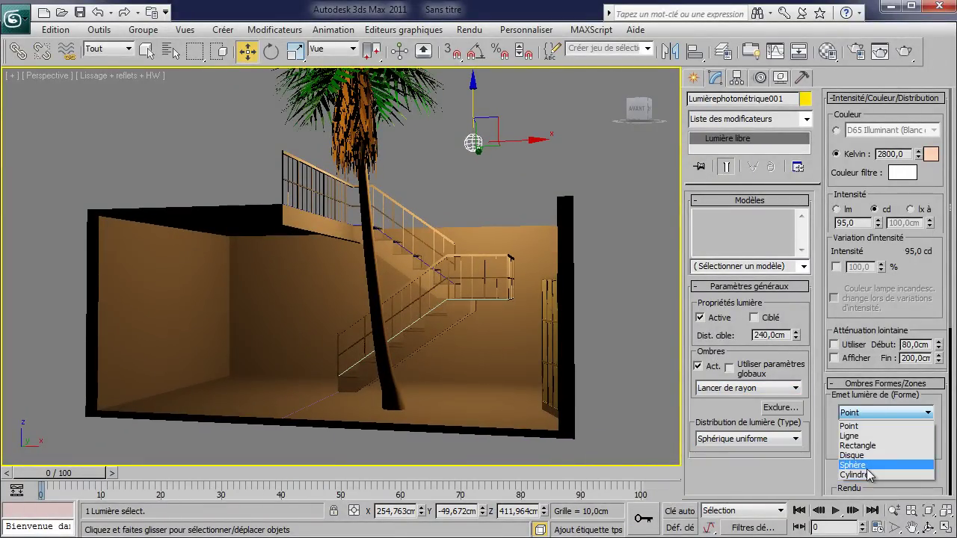
{"action": "left_click", "coordinate": [859, 465]}
{"action": "left_click_drag", "start_coordinate": [929, 441], "coordinate": [927, 356]}
{"action": "middle_click_drag", "start_coordinate": [449, 69], "coordinate": [460, 101]}
{"action": "left_click_drag", "start_coordinate": [484, 146], "coordinate": [484, 68]}
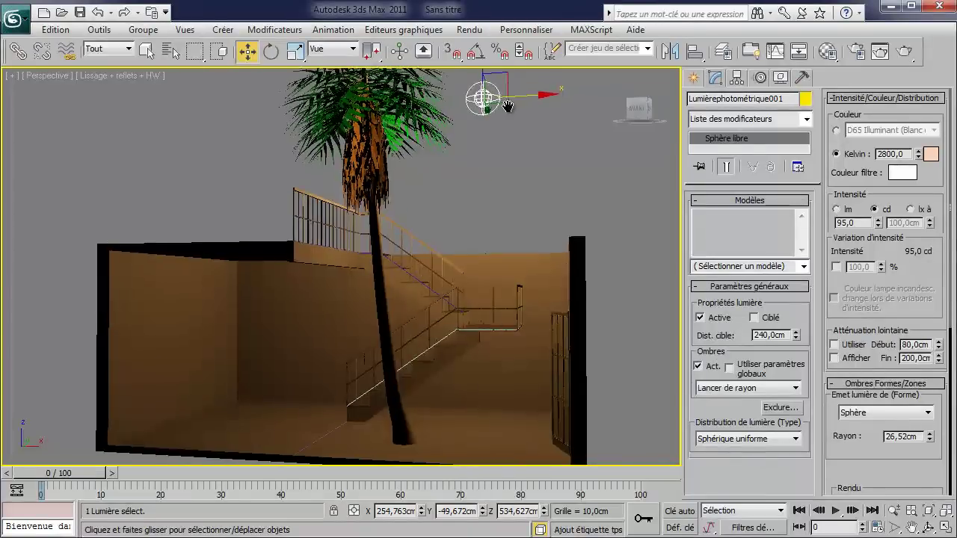
Step: Copy the photometric light as an independent copy inside the house, at about X -153 cm and Z 235 cm
{"action": "scroll", "coordinate": [486, 171], "scroll_direction": "down", "scroll_amount": 3}
{"action": "mouse_move", "coordinate": [455, 161]}
{"action": "left_mouse_down", "text": "shift"}
{"action": "mouse_move", "coordinate": [311, 304]}
{"action": "mouse_move", "coordinate": [285, 291]}
{"action": "left_mouse_up", "text": "shift"}
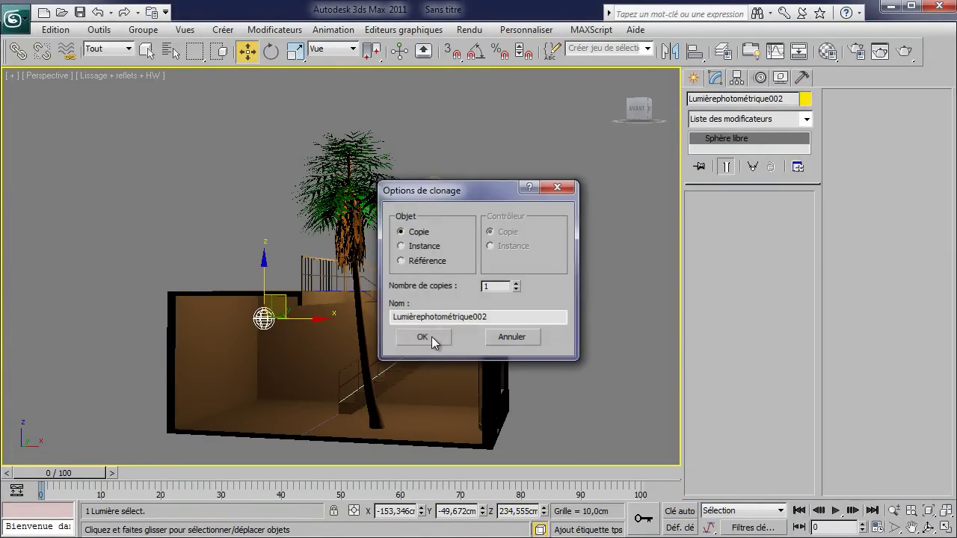
{"action": "left_click", "coordinate": [438, 340]}
Step: Render a closer perspective view of the interior and staircase, and close the rendered image
{"action": "mouse_move", "coordinate": [526, 329]}
{"action": "middle_mouse_down"}
{"action": "mouse_move", "coordinate": [473, 304]}
{"action": "mouse_move", "coordinate": [507, 205]}
{"action": "middle_mouse_up"}
{"action": "scroll", "coordinate": [473, 304], "scroll_direction": "up", "scroll_amount": 3}
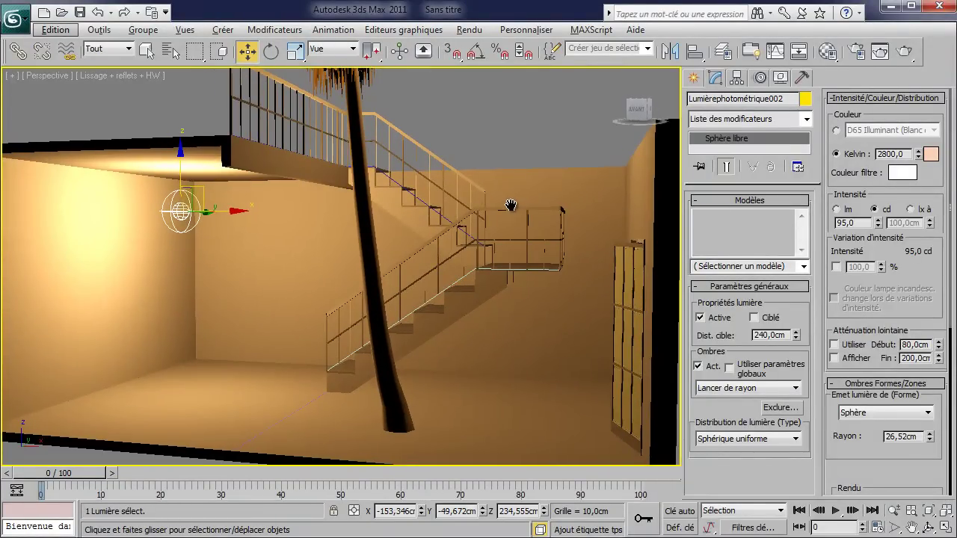
{"action": "left_click", "coordinate": [904, 51]}
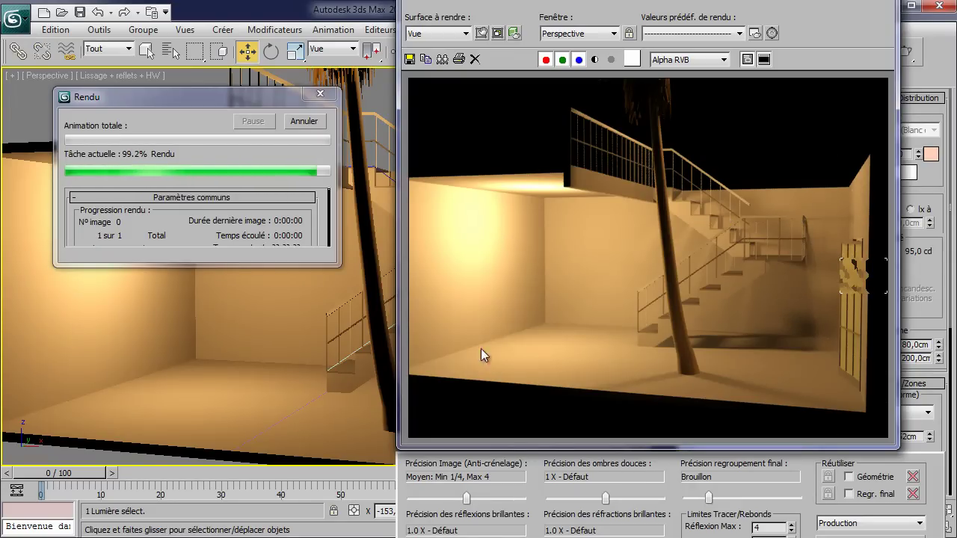
{"action": "left_click", "coordinate": [885, 1]}
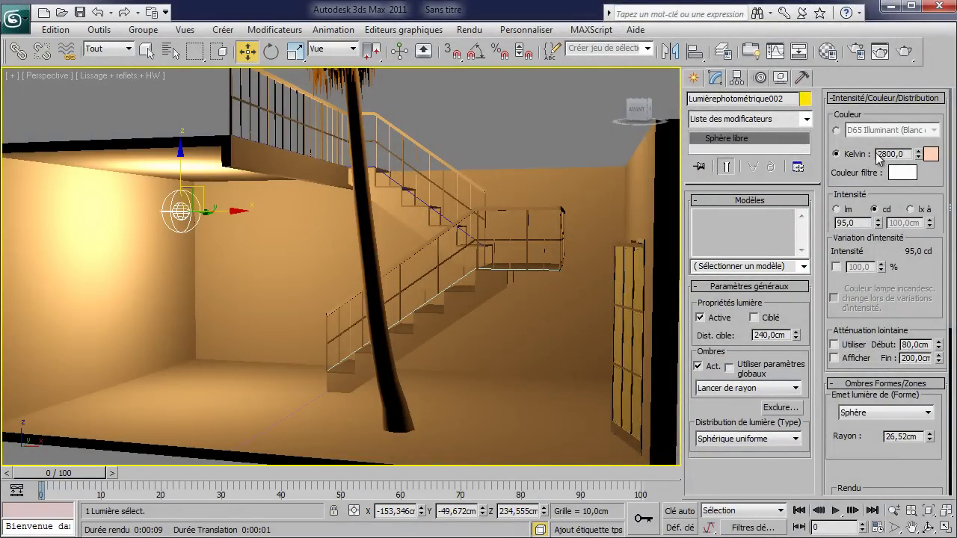
Step: Set the photographic exposure control's white point (Point blanc) to 3000 Kelvin and render the perspective view again
{"action": "left_click", "coordinate": [470, 29]}
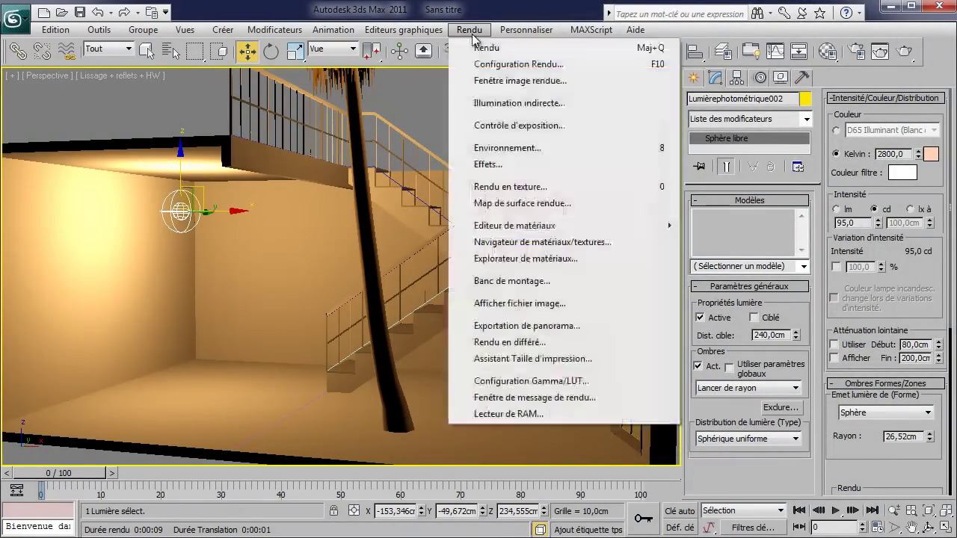
{"action": "left_click", "coordinate": [493, 147]}
{"action": "left_click_drag", "start_coordinate": [221, 405], "coordinate": [250, 226]}
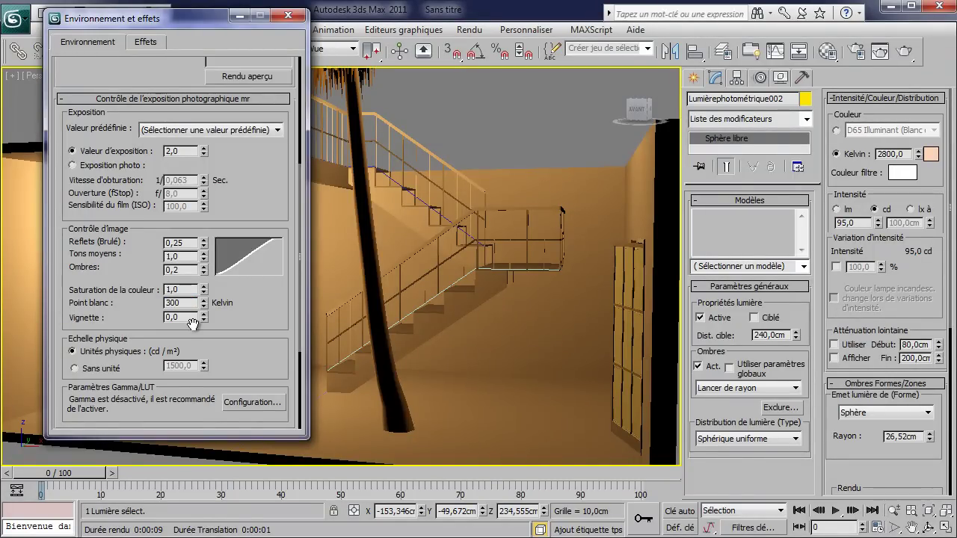
{"action": "key", "text": "Return"}
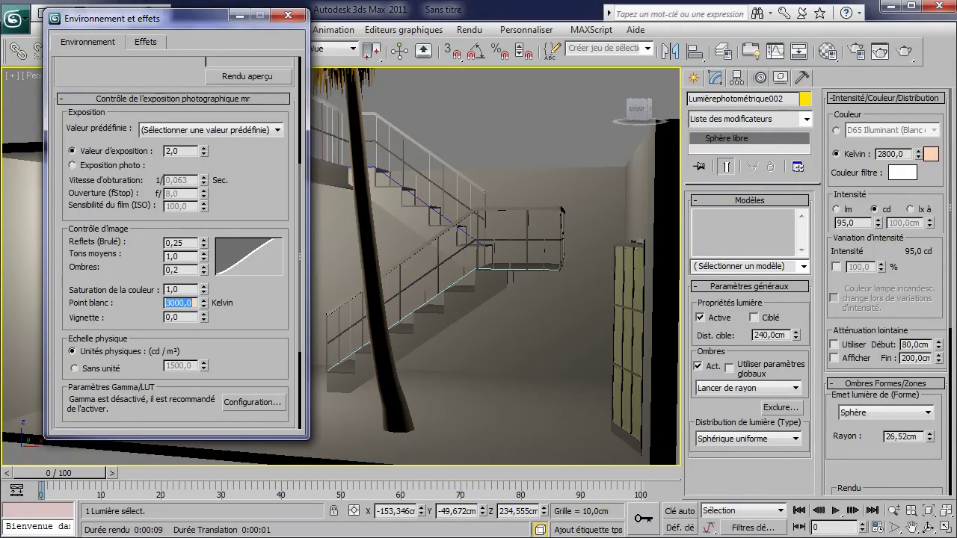
{"action": "left_click", "coordinate": [913, 50]}
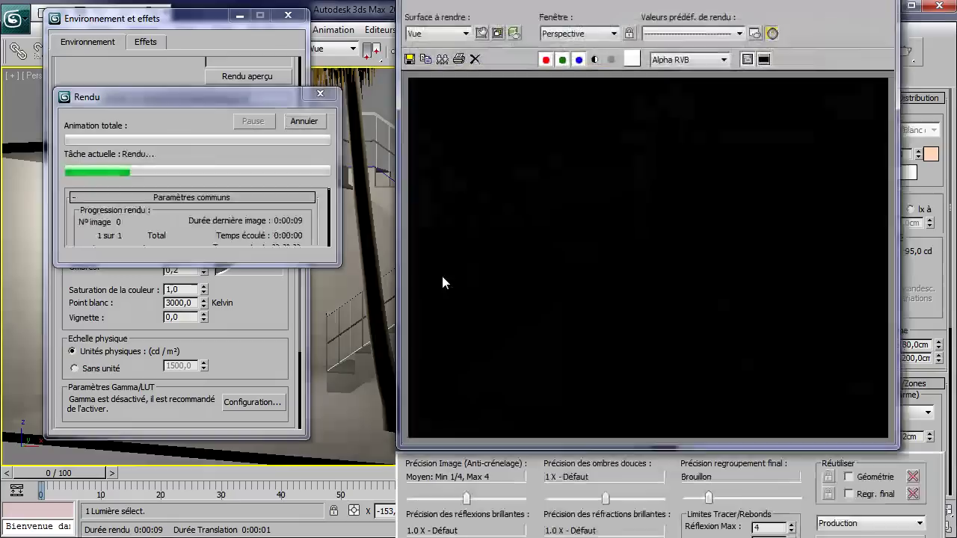